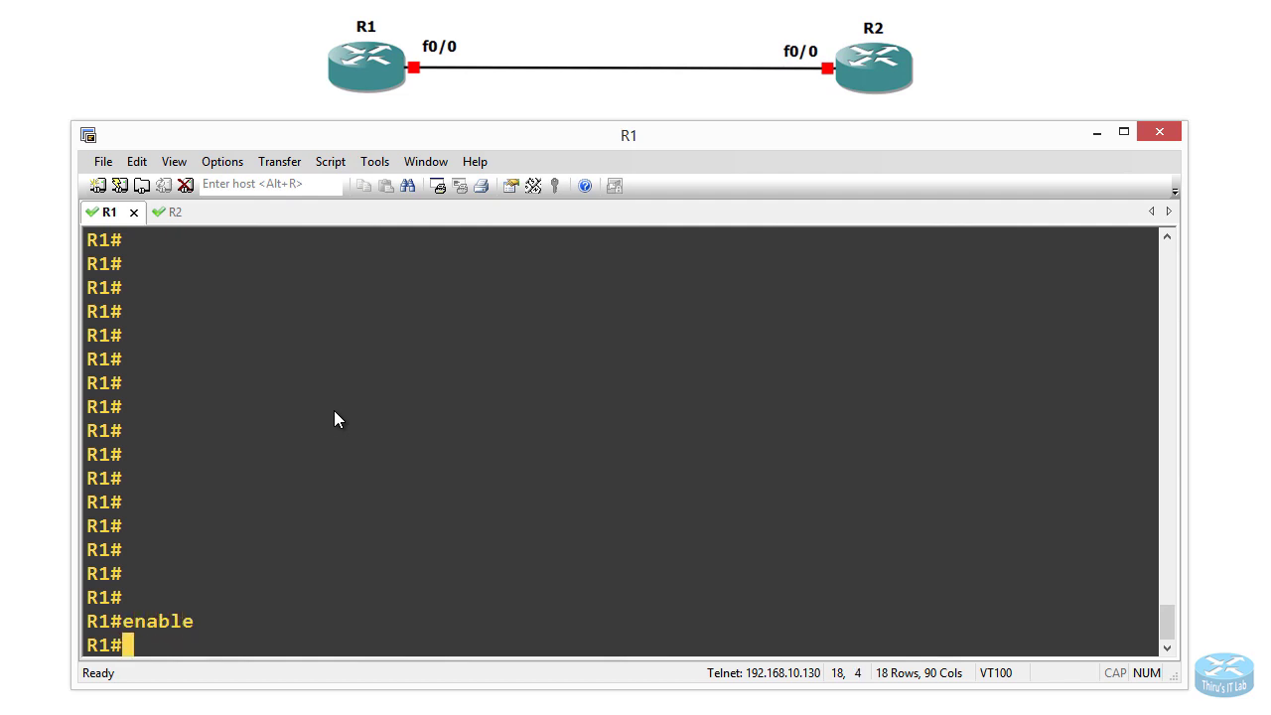
# Step: Give R1's fa0/0 address 10.0.0.5 255.255.255.0, enable it with no shutdown, and exit interface mode
pyautogui.write('nal')
pyautogui.press('Return')
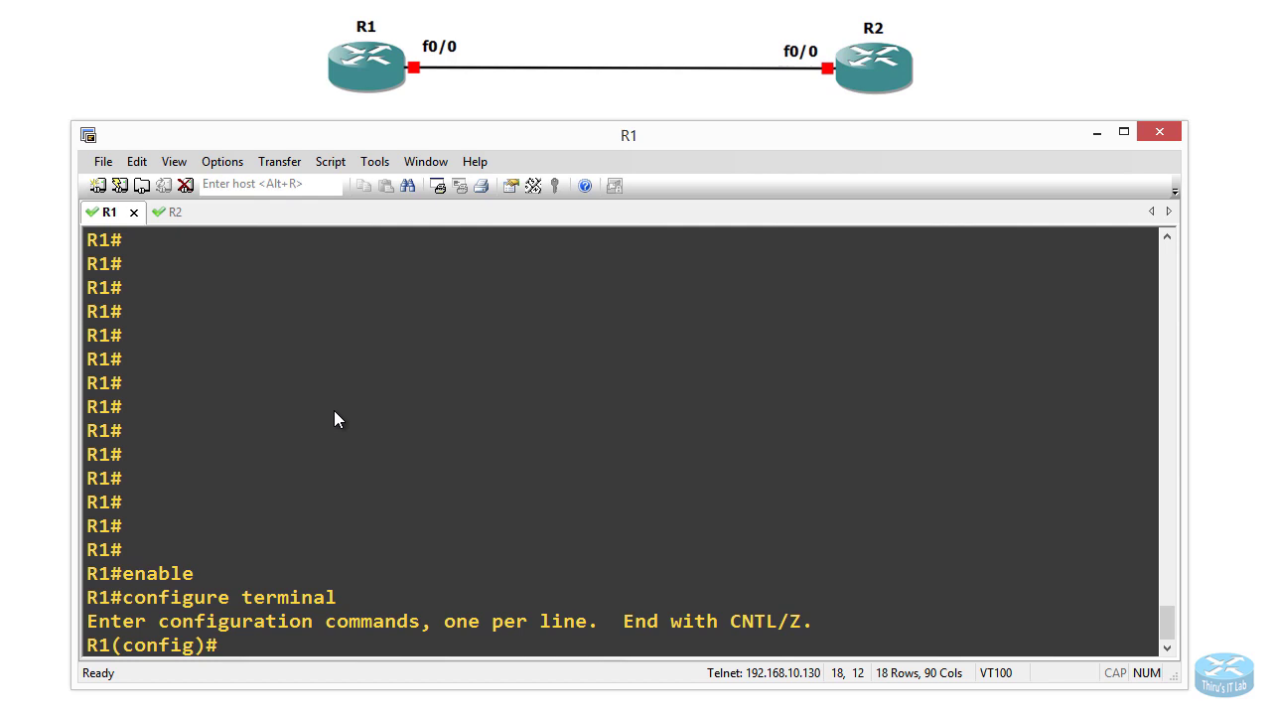
pyautogui.write('interfa')
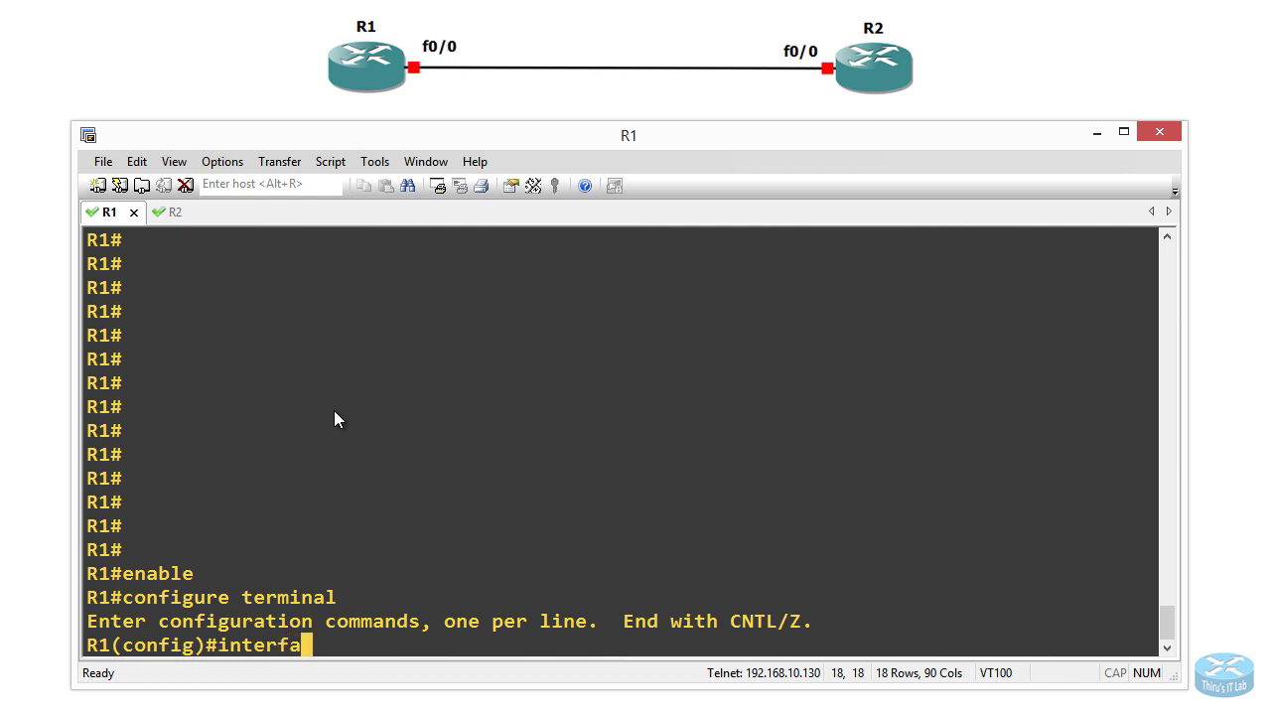
pyautogui.write('ce fa0/0')
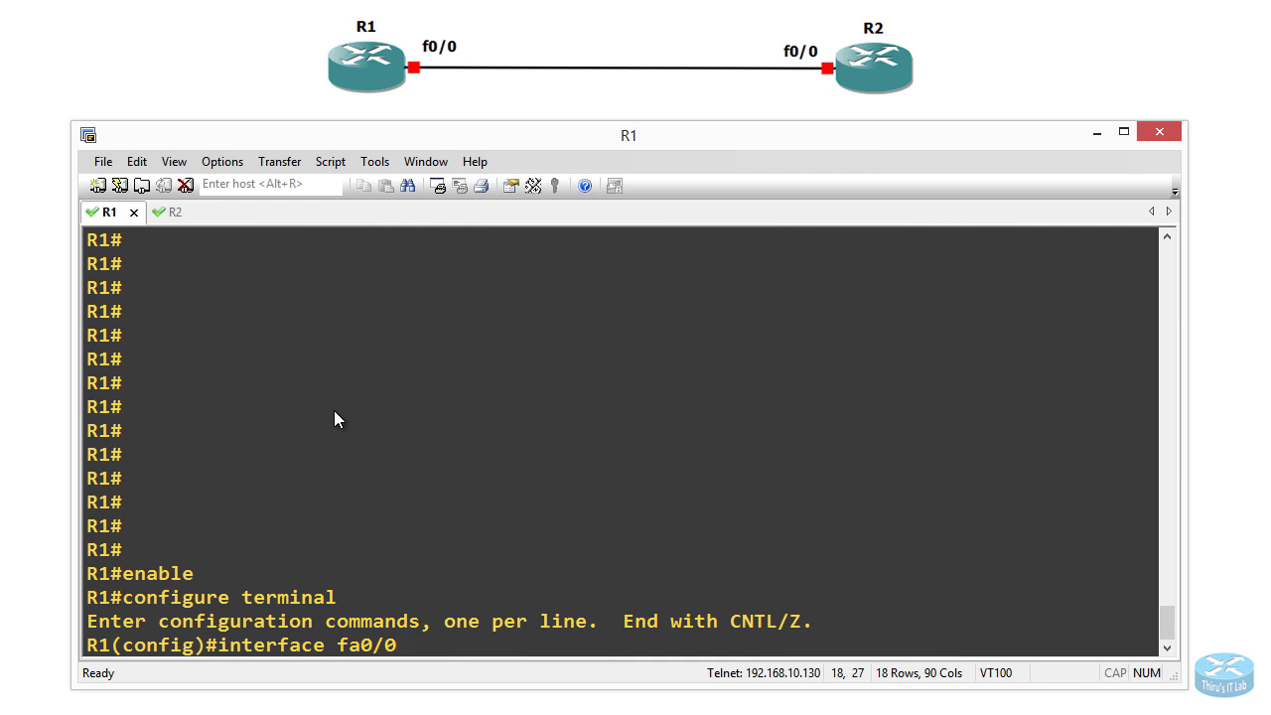
pyautogui.press('Return')
pyautogui.write('ip ')
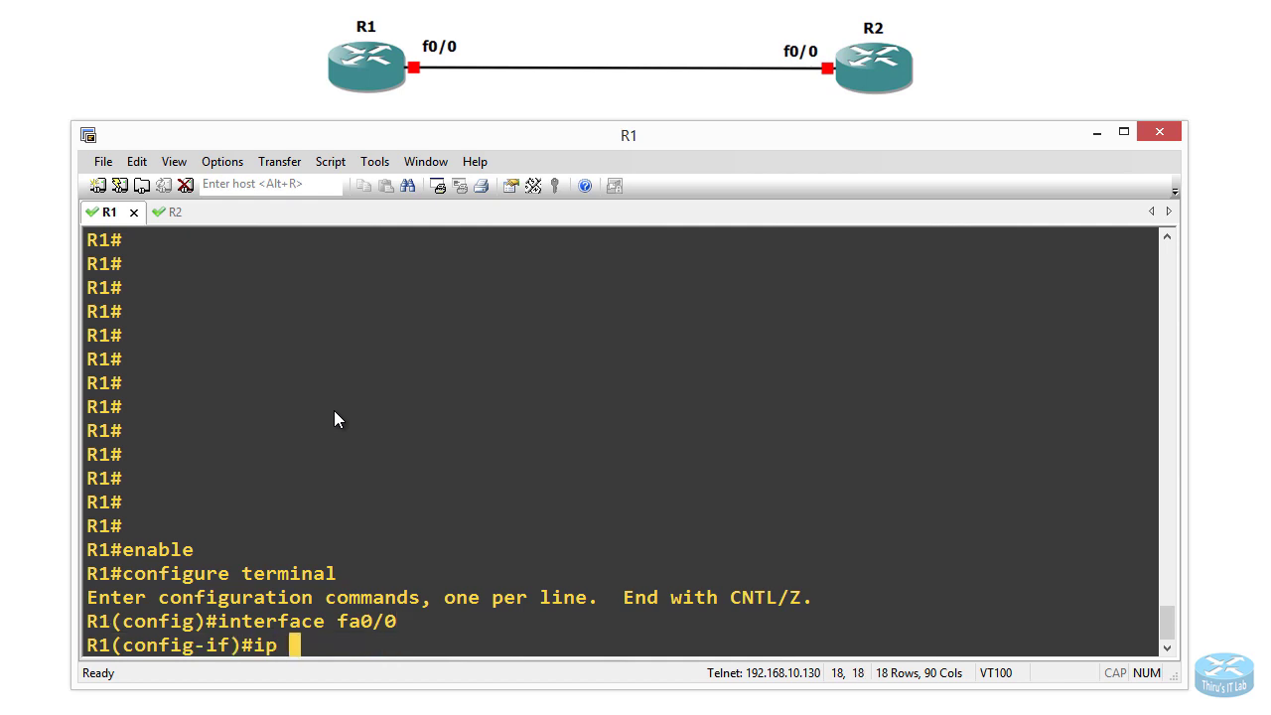
pyautogui.write('address 10.0.0.5 255.255.255.0')
pyautogui.press('Return')
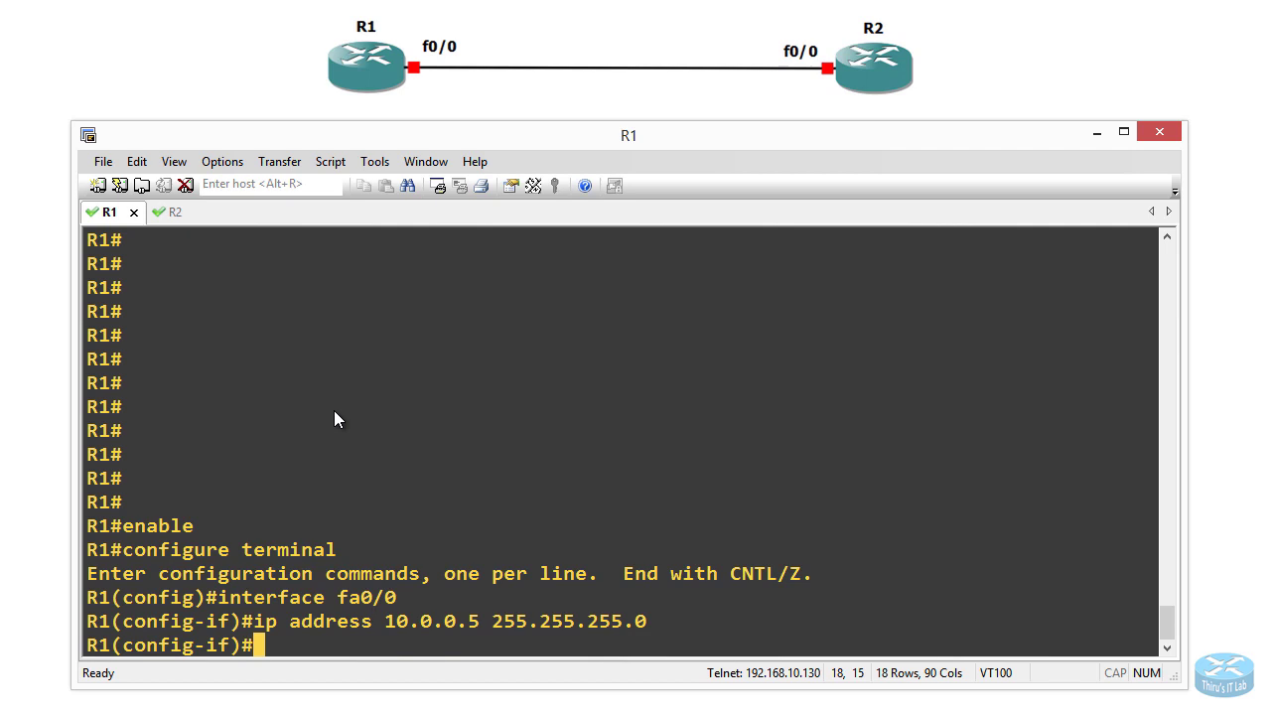
pyautogui.write('no shutdown')
pyautogui.press('Return')
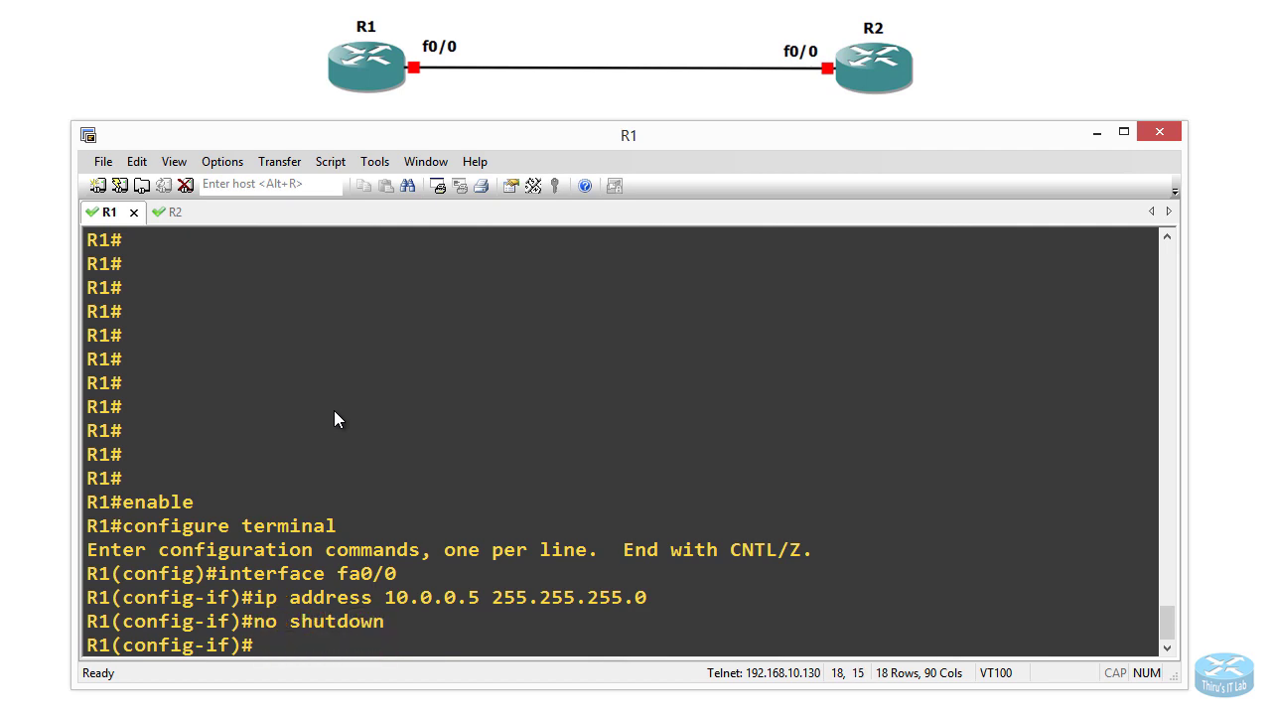
pyautogui.write('end')
pyautogui.press('BackSpace')
pyautogui.press('BackSpace')
pyautogui.write('xit')
pyautogui.press('Return')
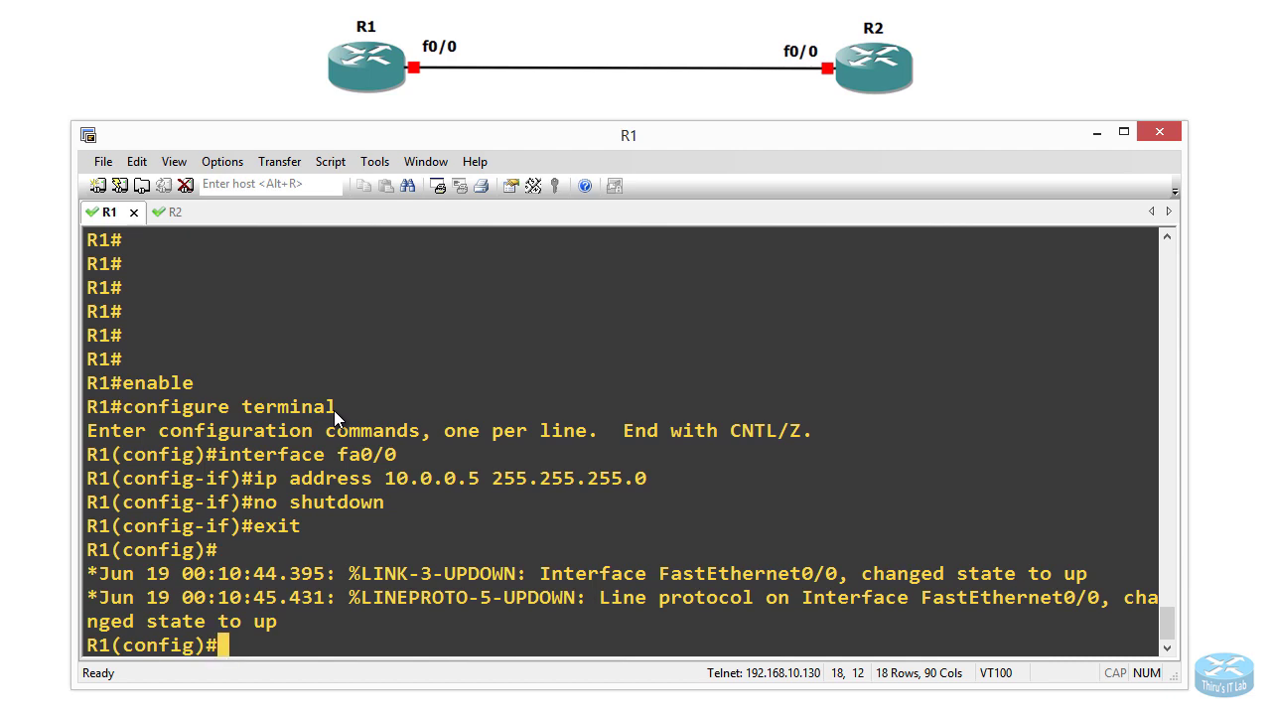
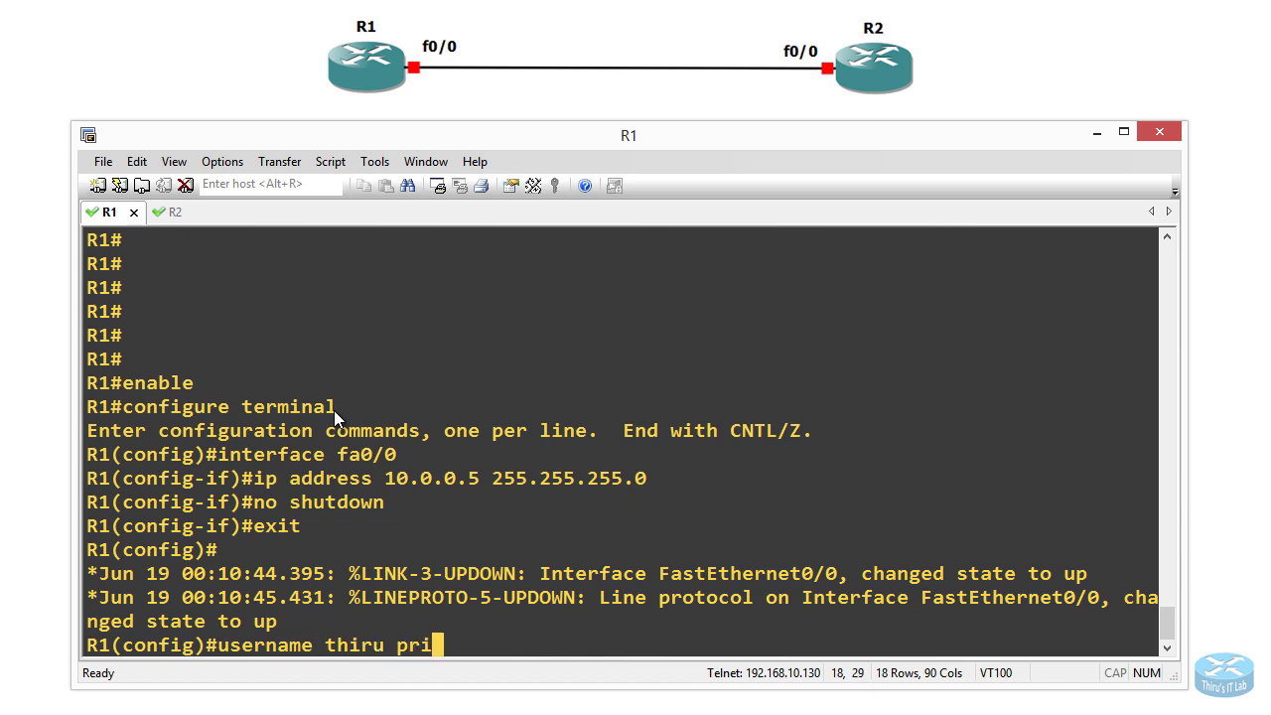
# Step: Create a local user on R1 with privilege level 15 and a secret password
pyautogui.press('Tab')
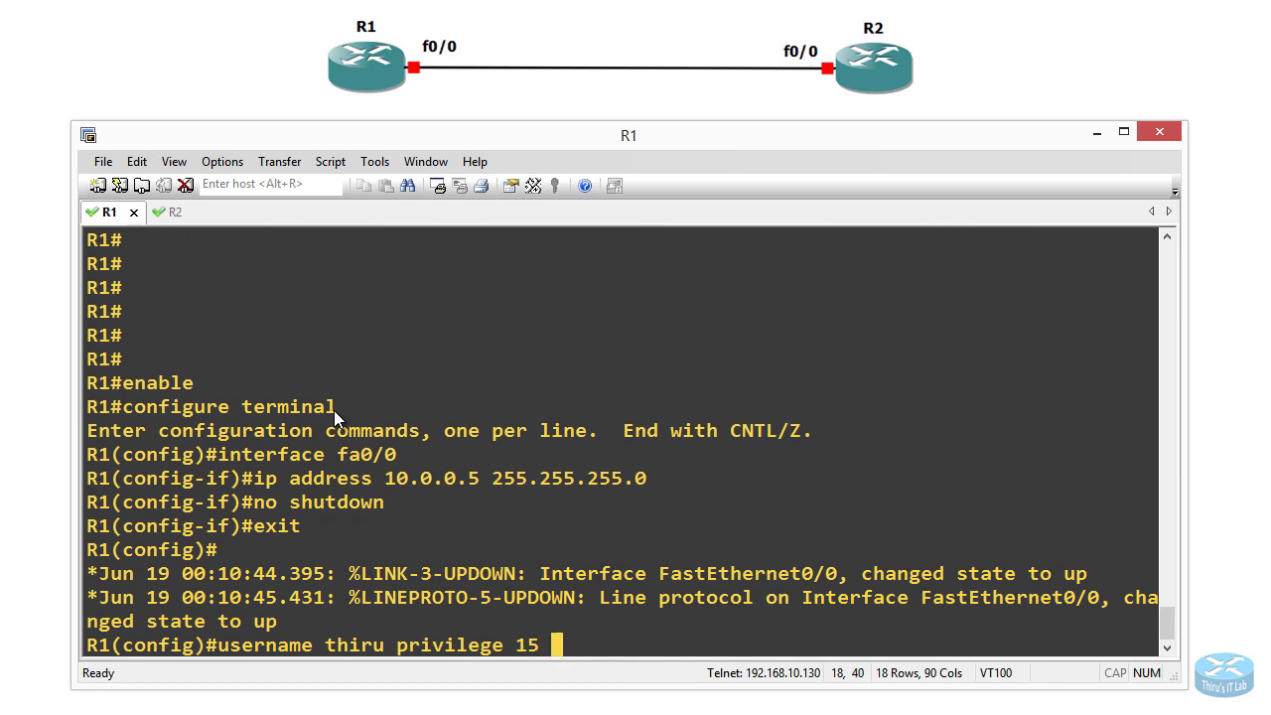
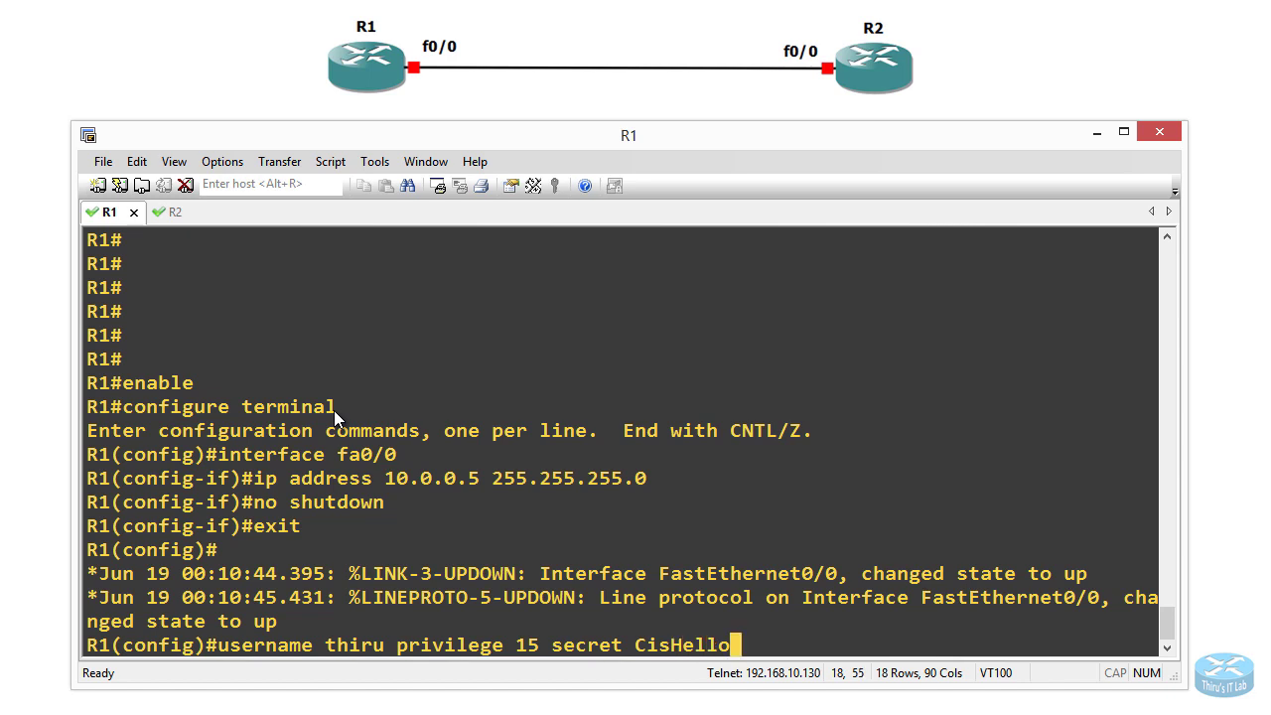
pyautogui.press('Return')
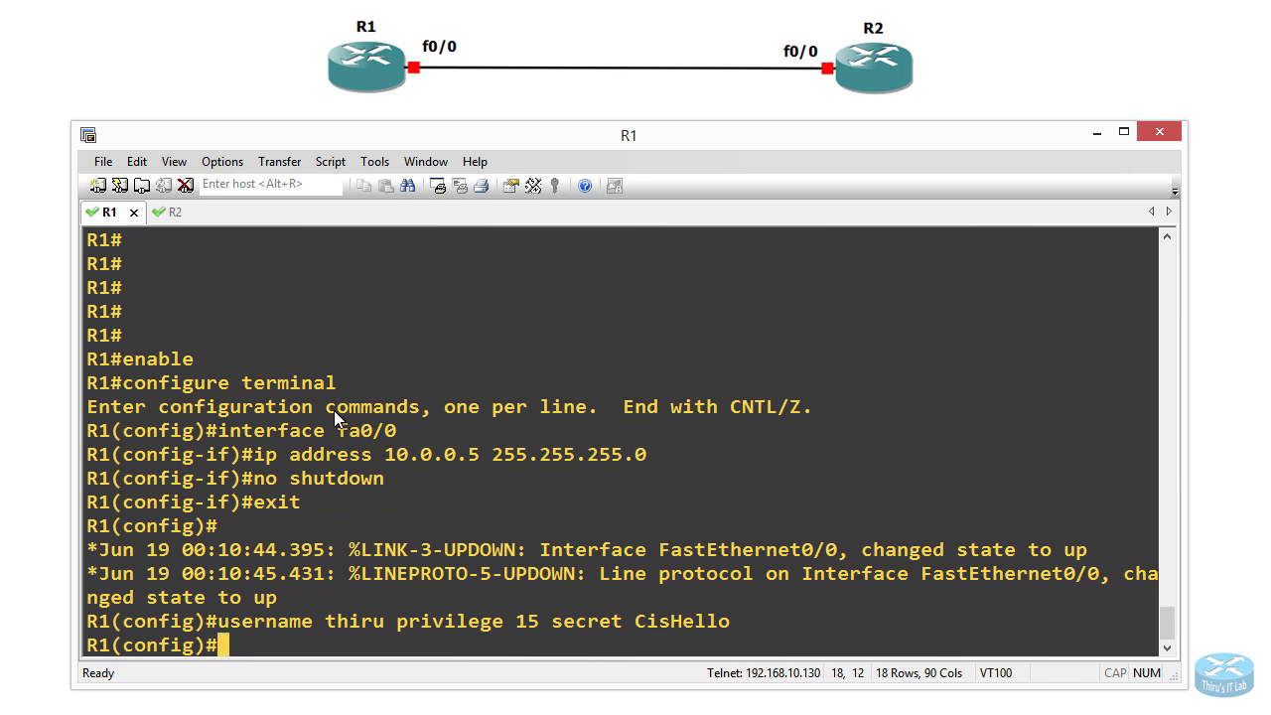
# Step: Set R1's vty lines 0 4 to login local and exit back to the R1# prompt
pyautogui.write('line vty ')
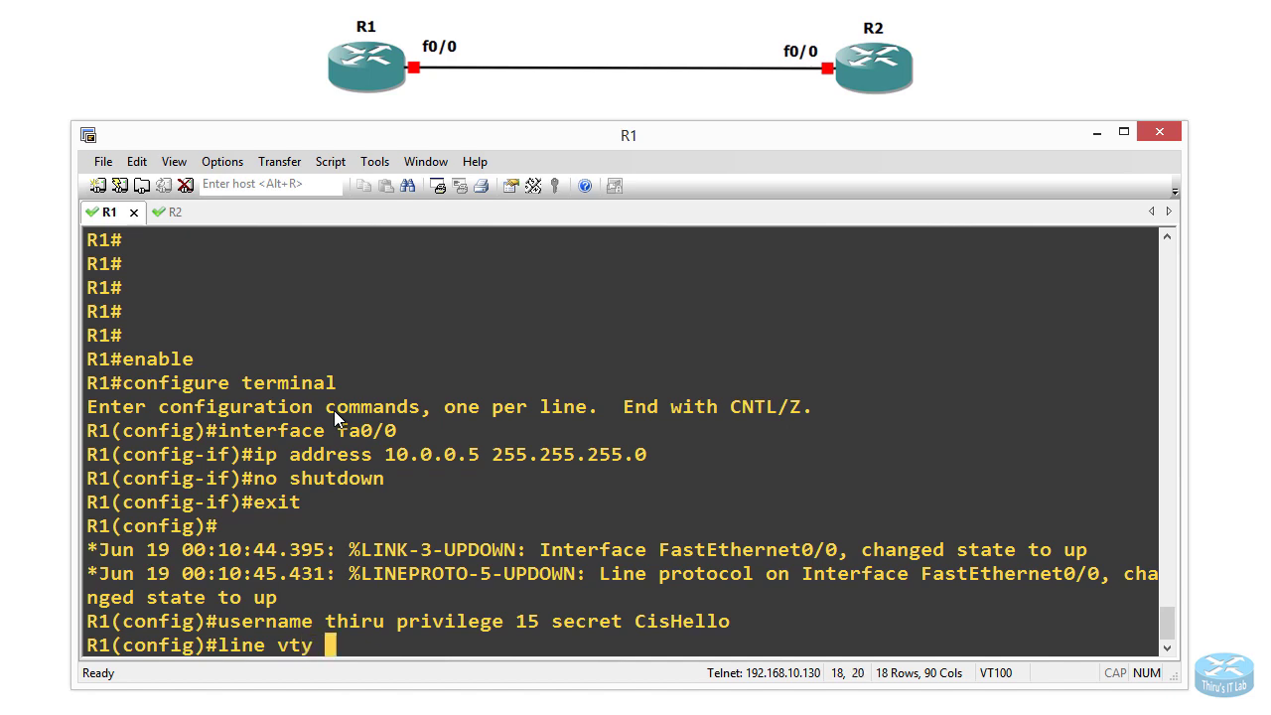
pyautogui.write('0 4')
pyautogui.press('Return')
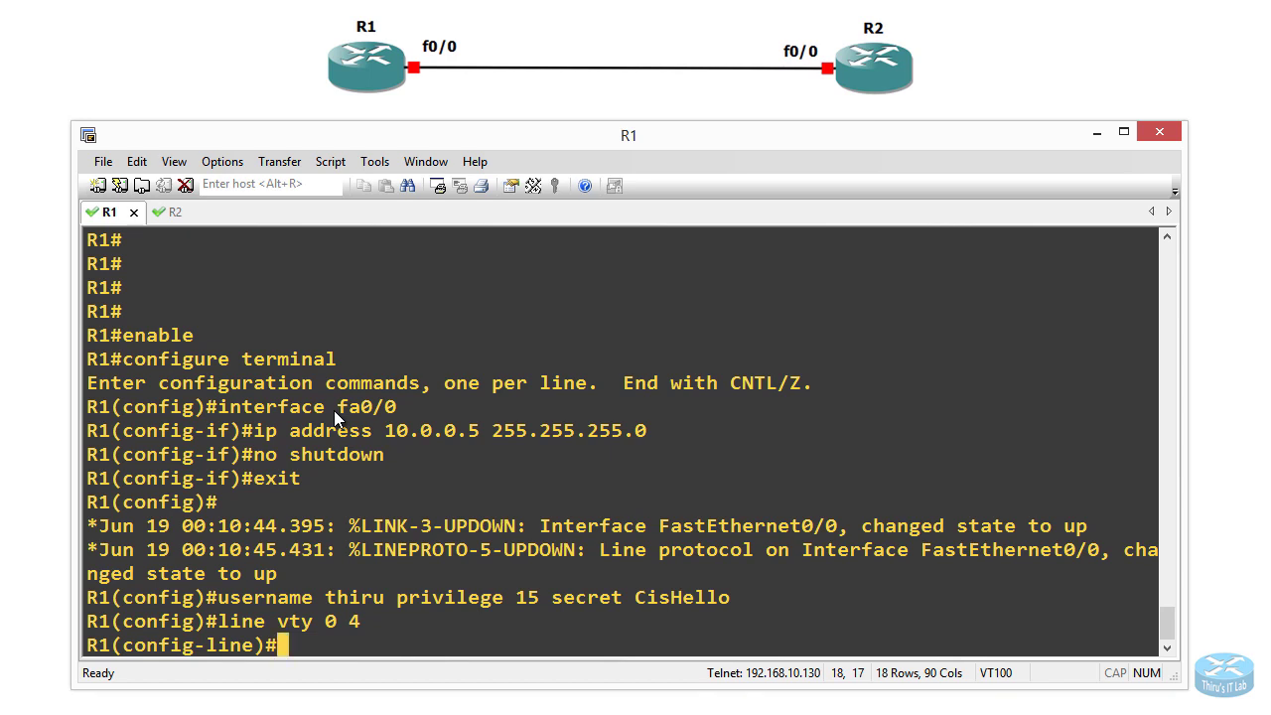
pyautogui.write('login local')
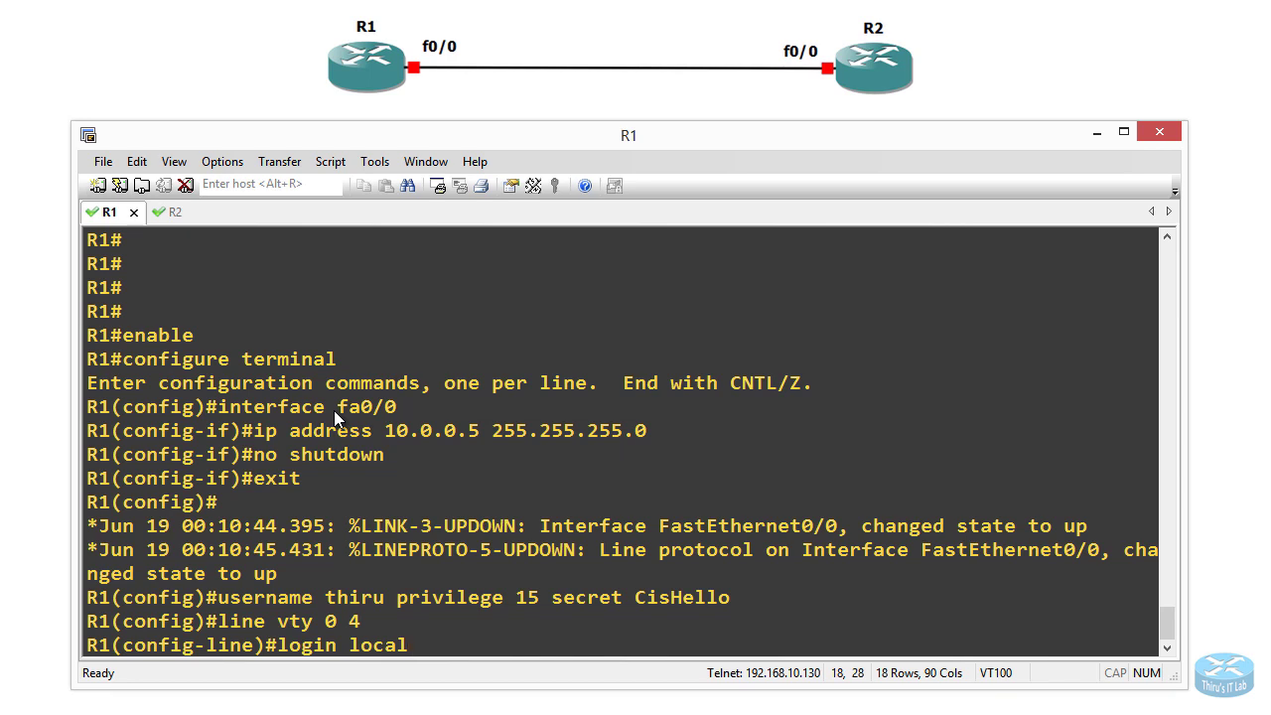
pyautogui.press('Return')
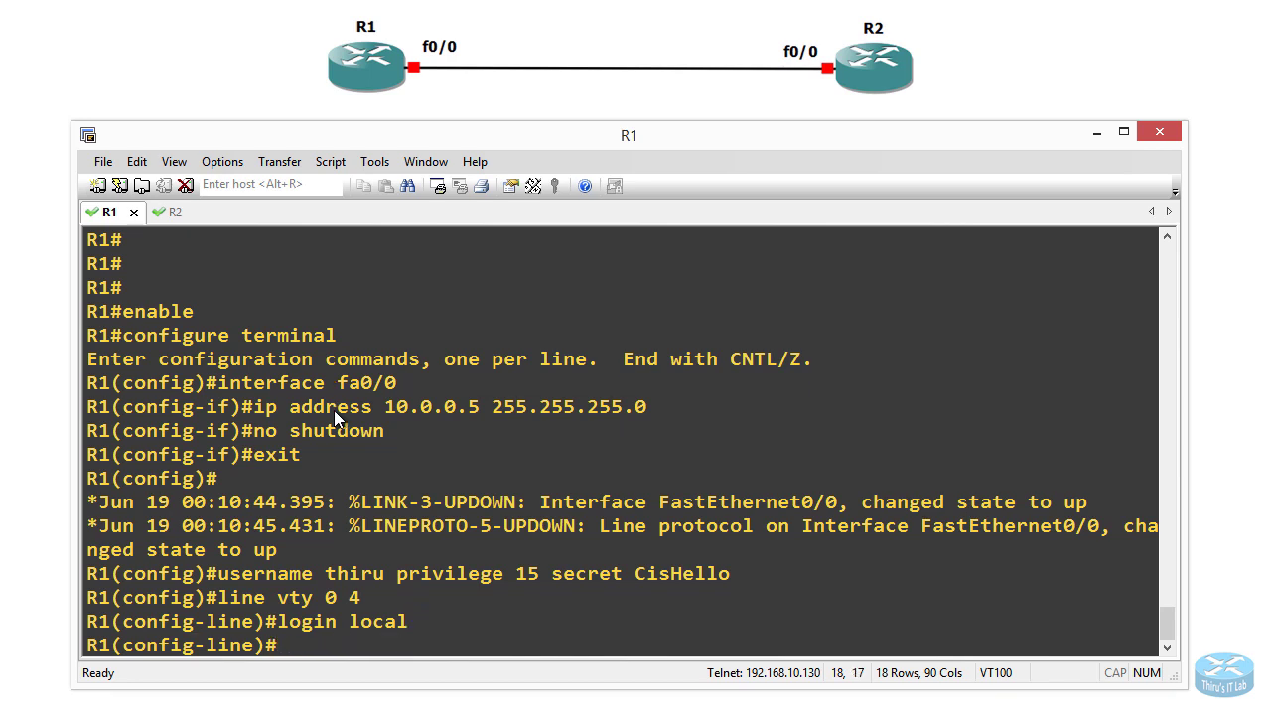
pyautogui.write('exit')
pyautogui.press('Return')
pyautogui.write('exit')
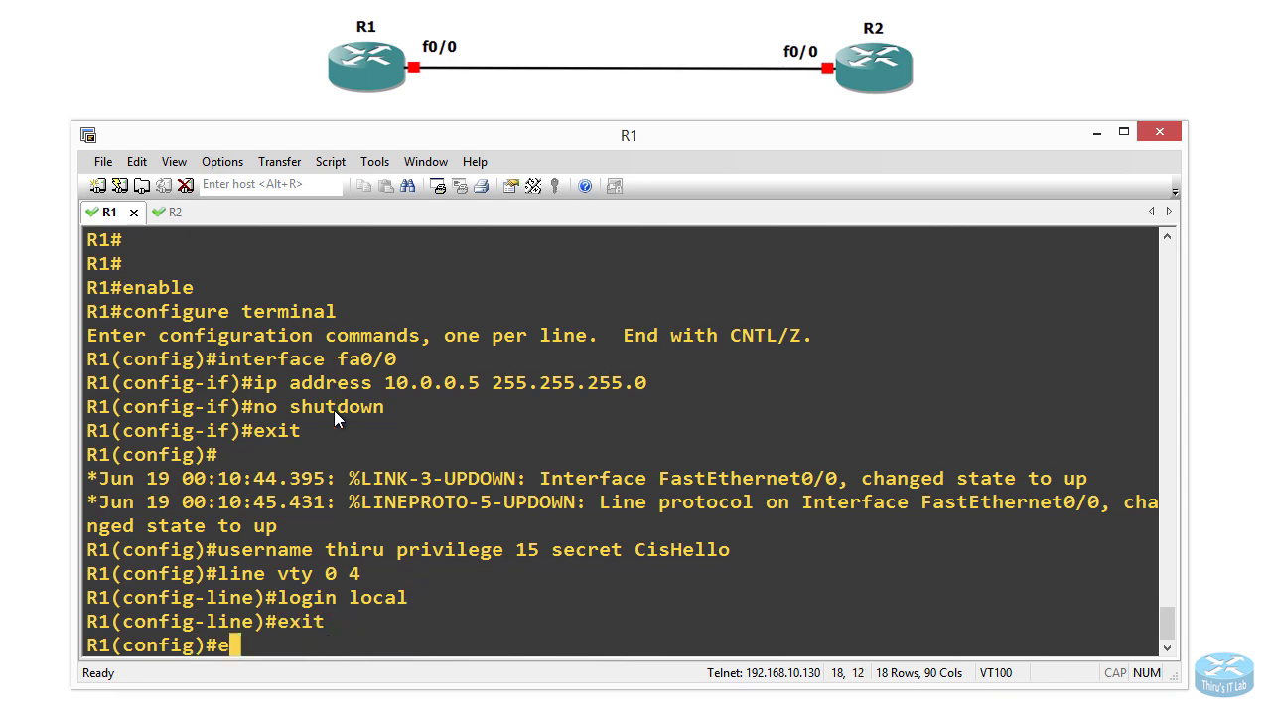
pyautogui.press('Return')
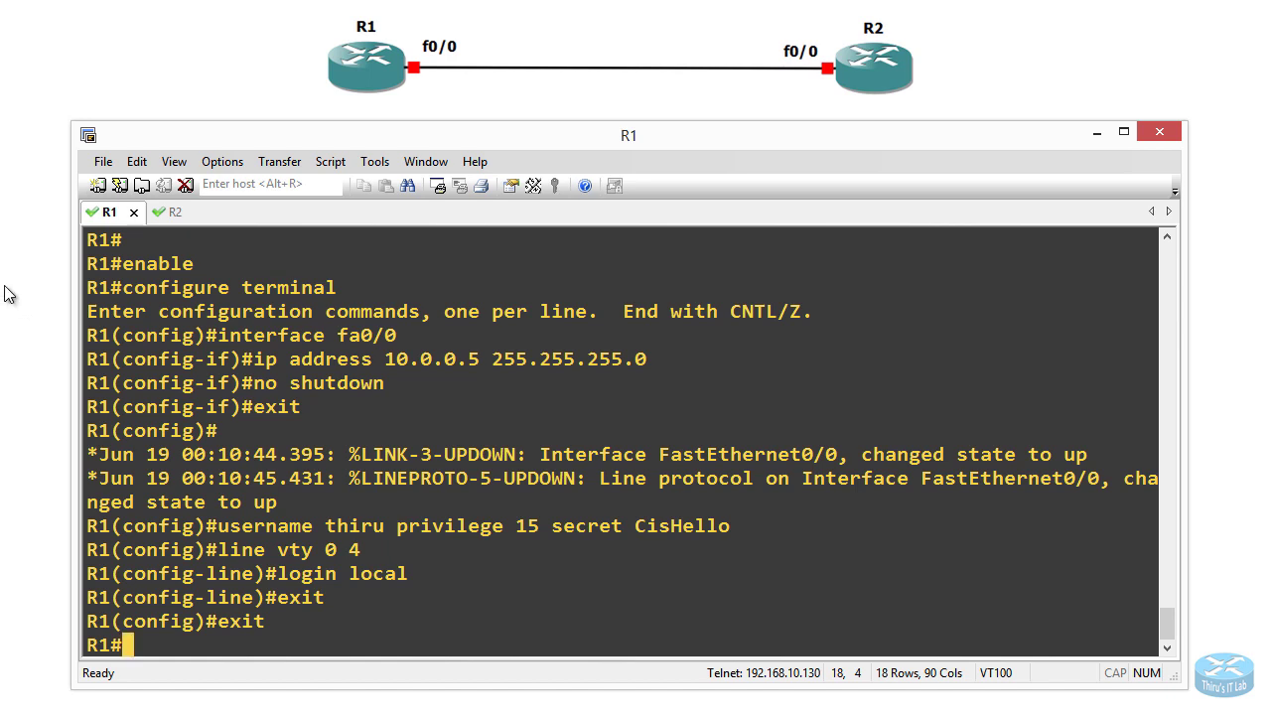
# Step: On R2, enter enable and configure terminal, and try the 10.0.0.10 address at global level
pyautogui.click(169, 214)
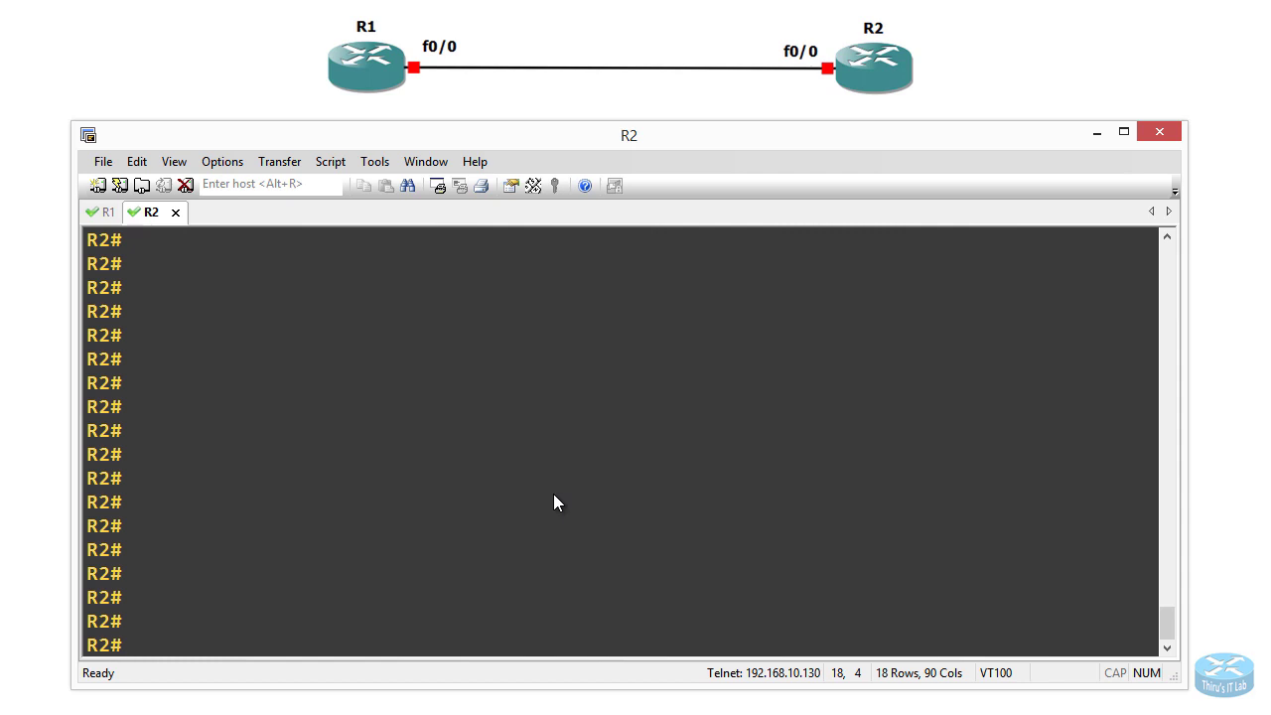
pyautogui.write('enable')
pyautogui.press('Return')
pyautogui.write('configure terminal')
pyautogui.press('Return')
pyautogui.write('ip address ')
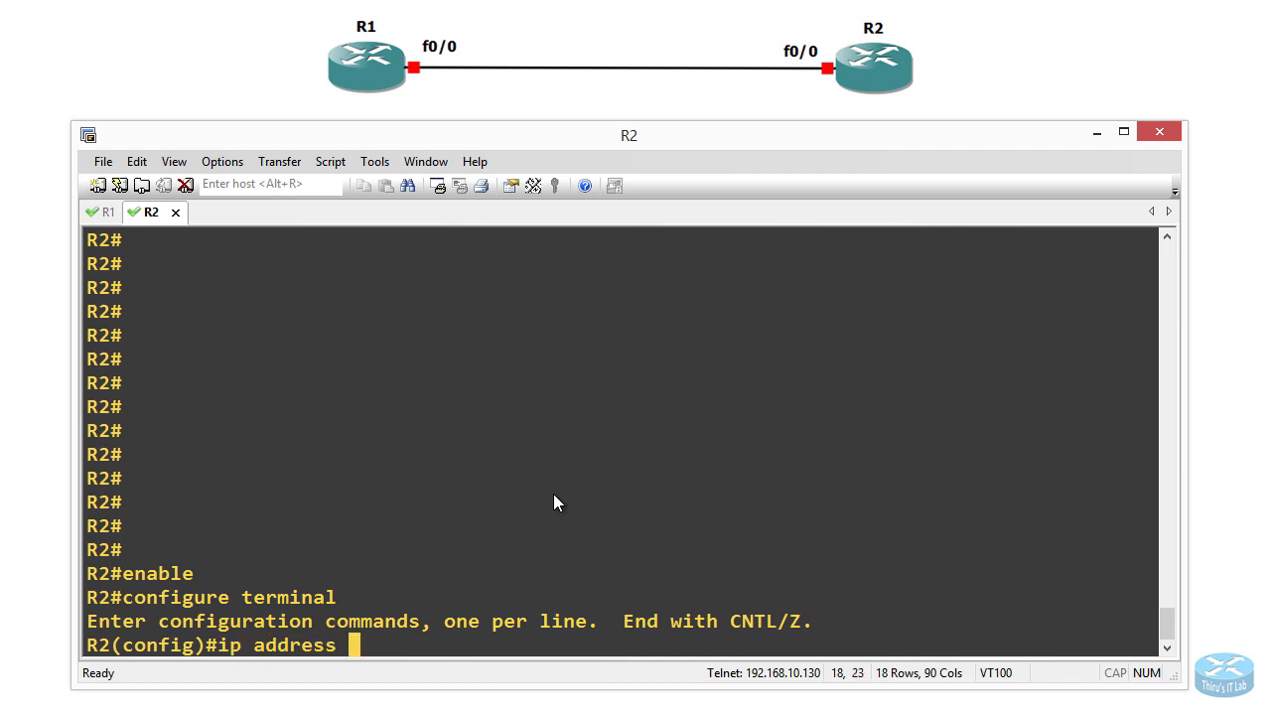
pyautogui.write('10.0.0.10')
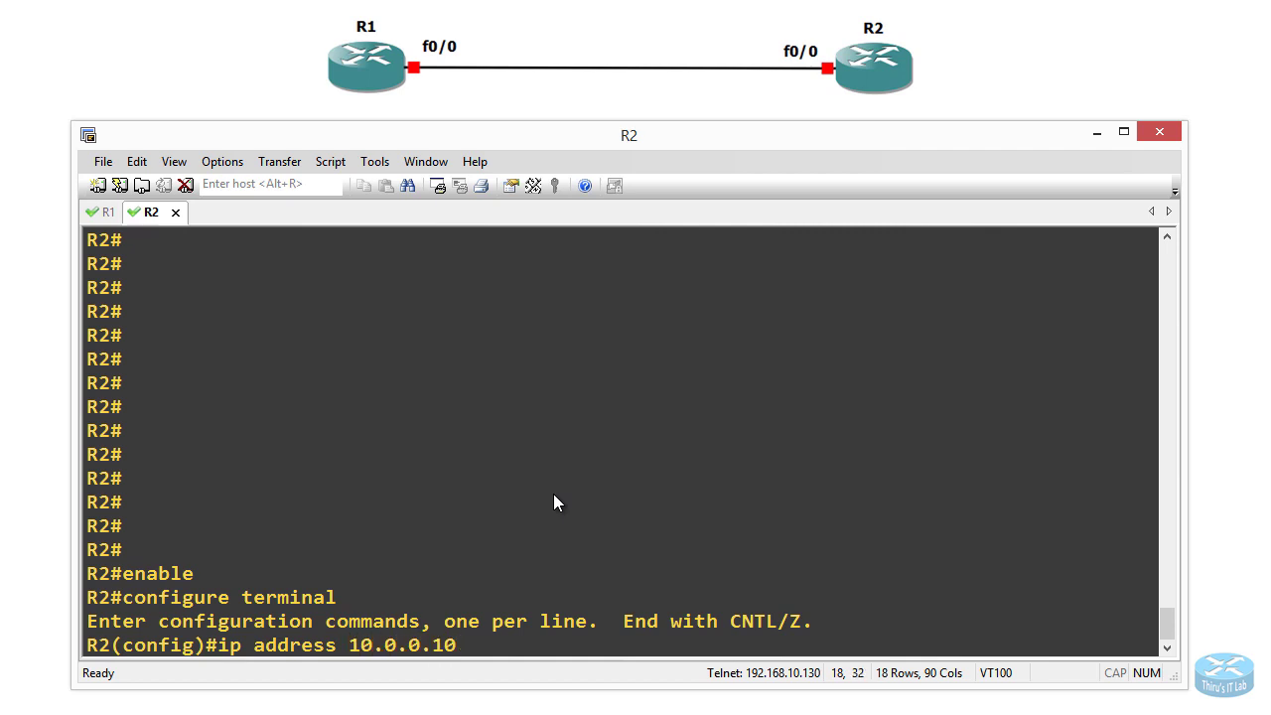
pyautogui.write('255.')
pyautogui.press('BackSpace')
pyautogui.press('BackSpace')
pyautogui.press('BackSpace')
pyautogui.press('BackSpace')
pyautogui.write('255.255.255.0')
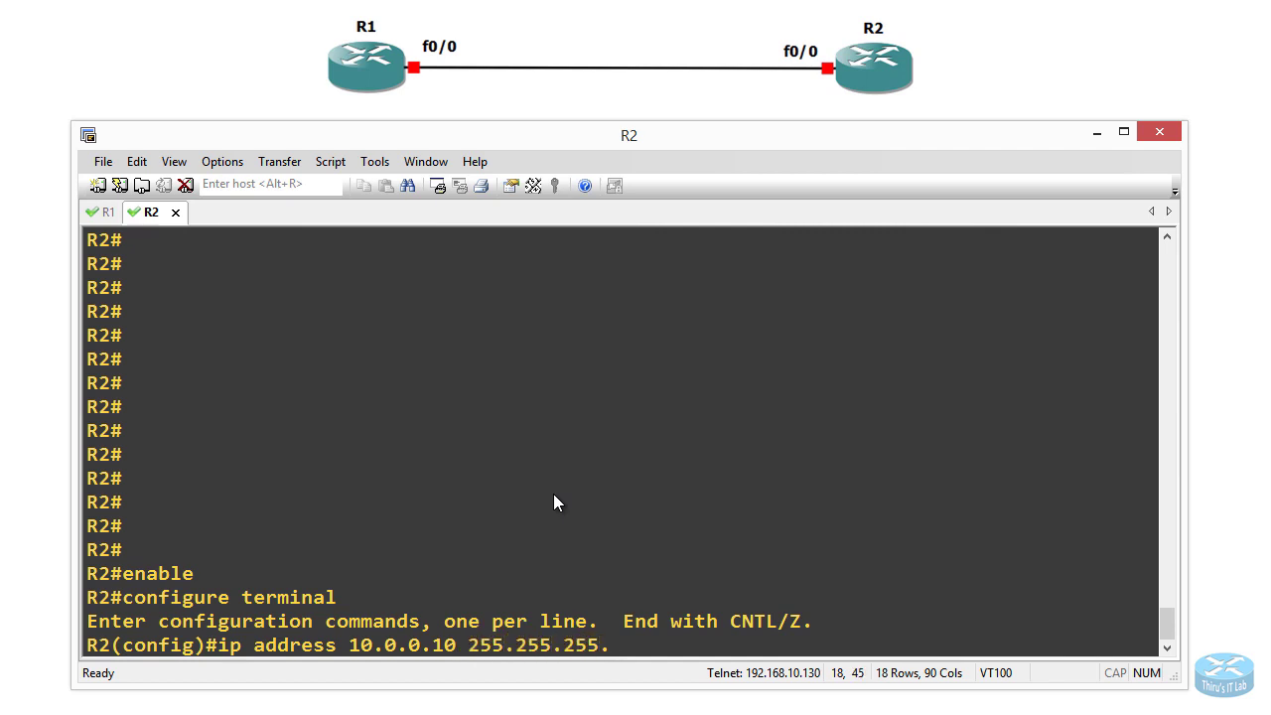
pyautogui.press('Return')
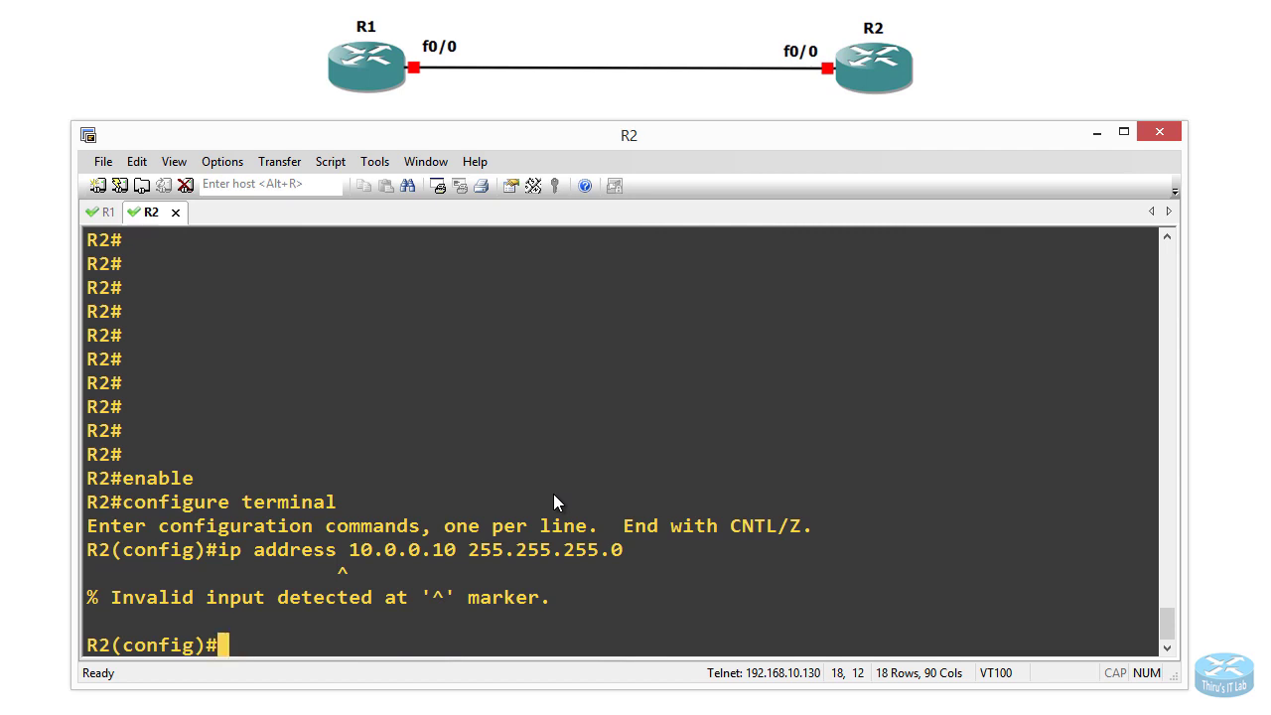
pyautogui.press('Return')
# Step: Give R2's fa0/0 address 10.0.0.10 255.255.255.0 with no shutdown, end, and type a ping to 10.0.0.5
pyautogui.write('co')
pyautogui.press('BackSpace')
pyautogui.press('BackSpace')
pyautogui.write('interface ')
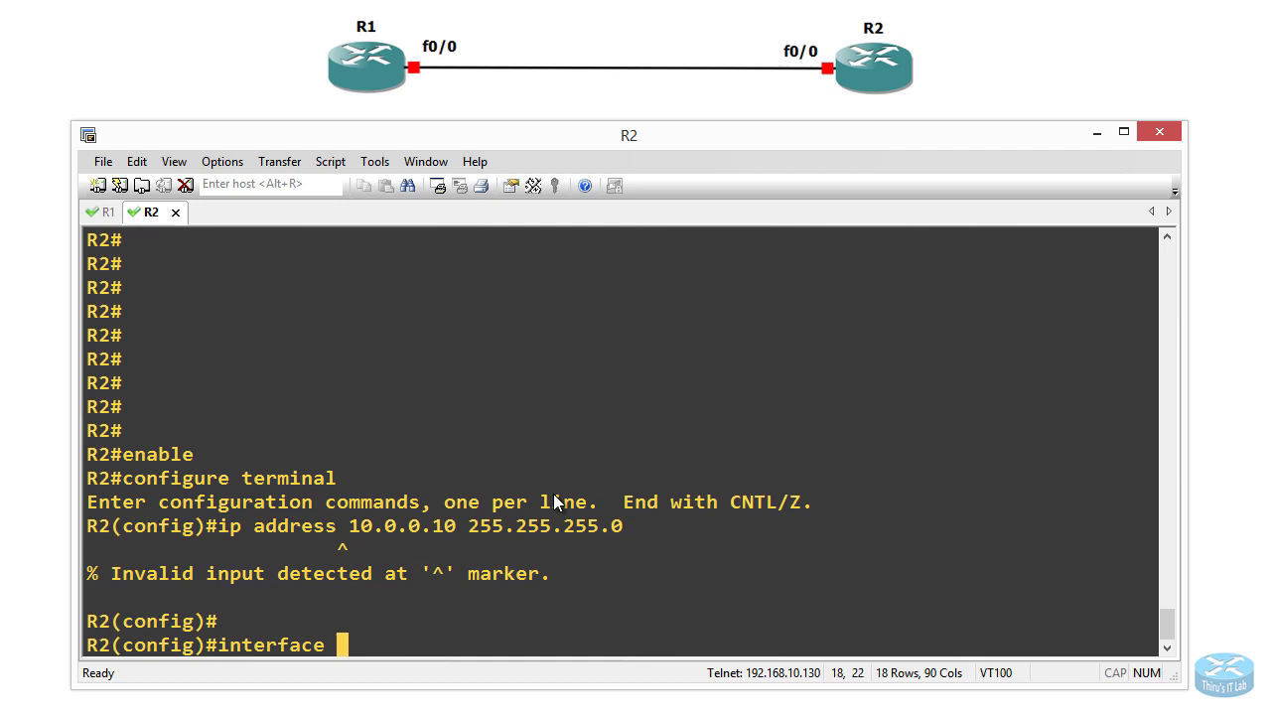
pyautogui.write('fa0/0')
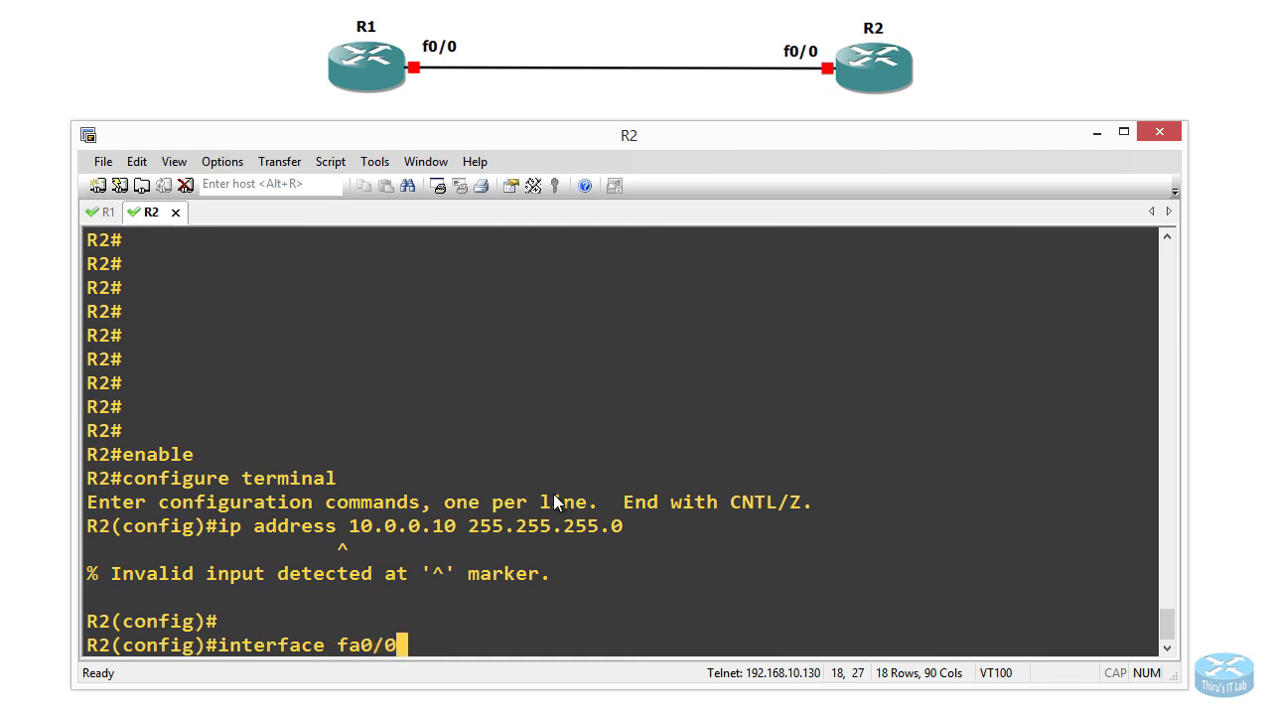
pyautogui.press('Return')
pyautogui.write('ip address')
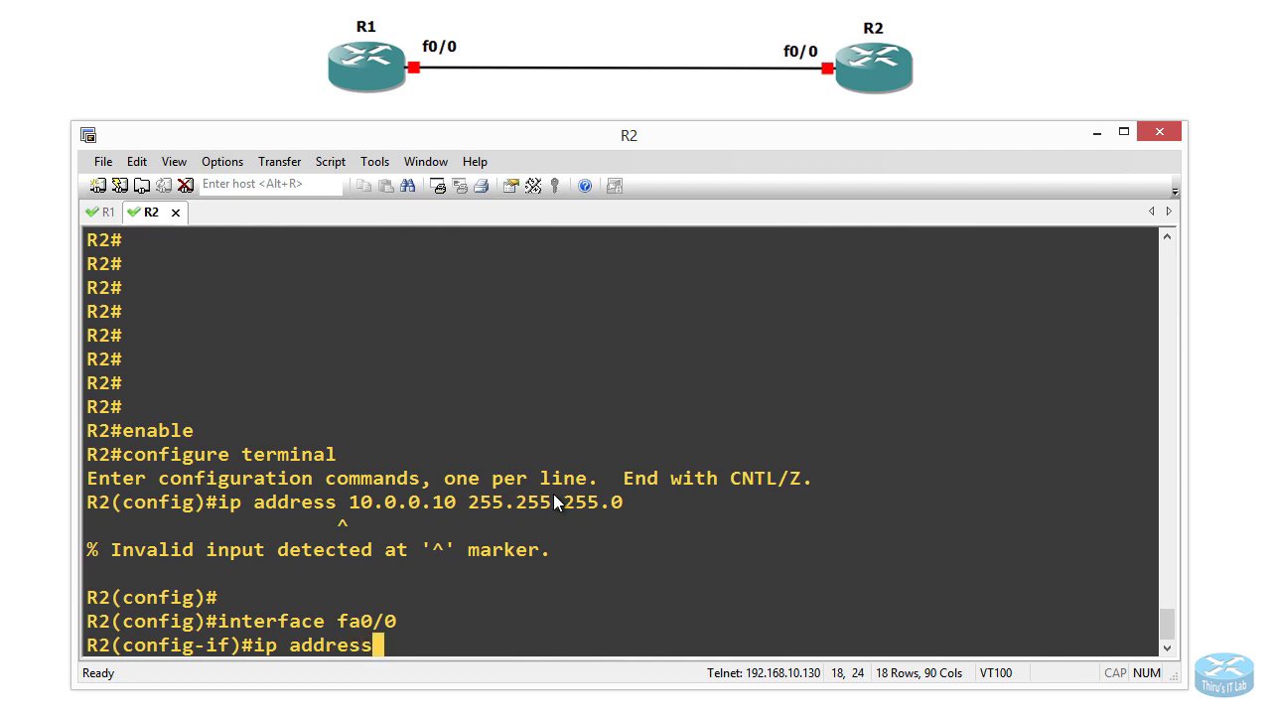
pyautogui.write(' 10.0.0')
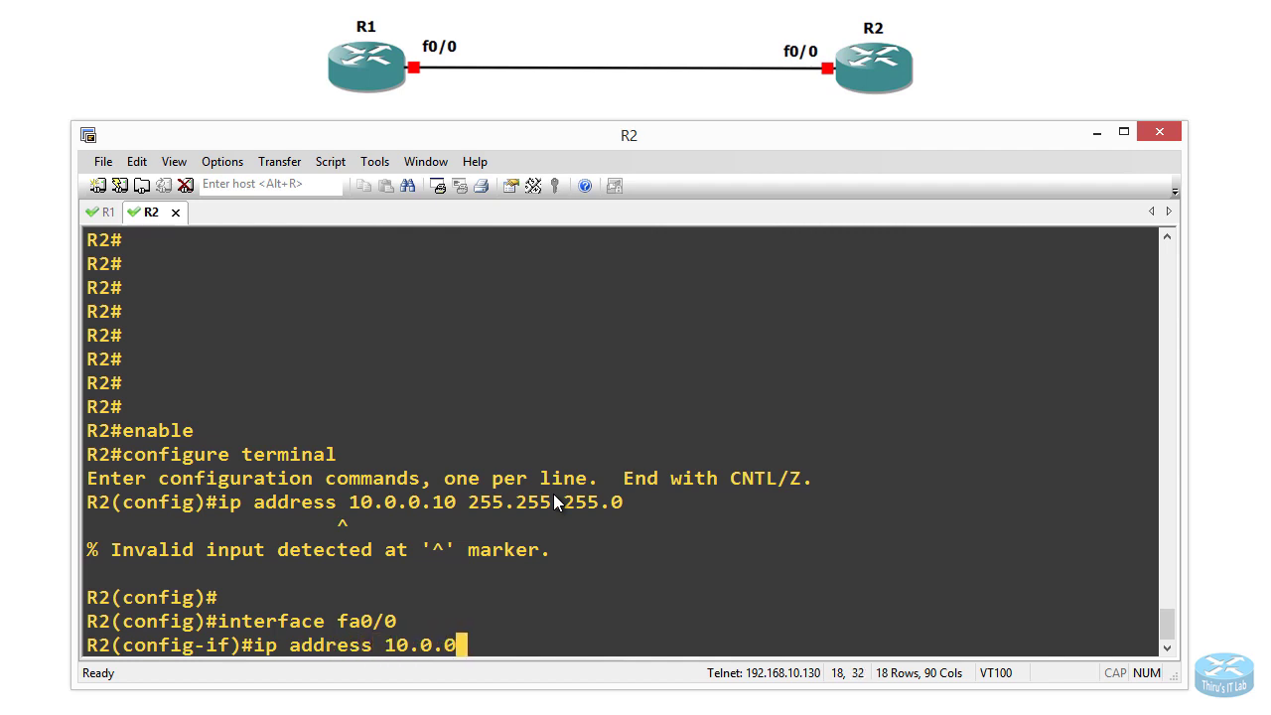
pyautogui.write('.10 255.')
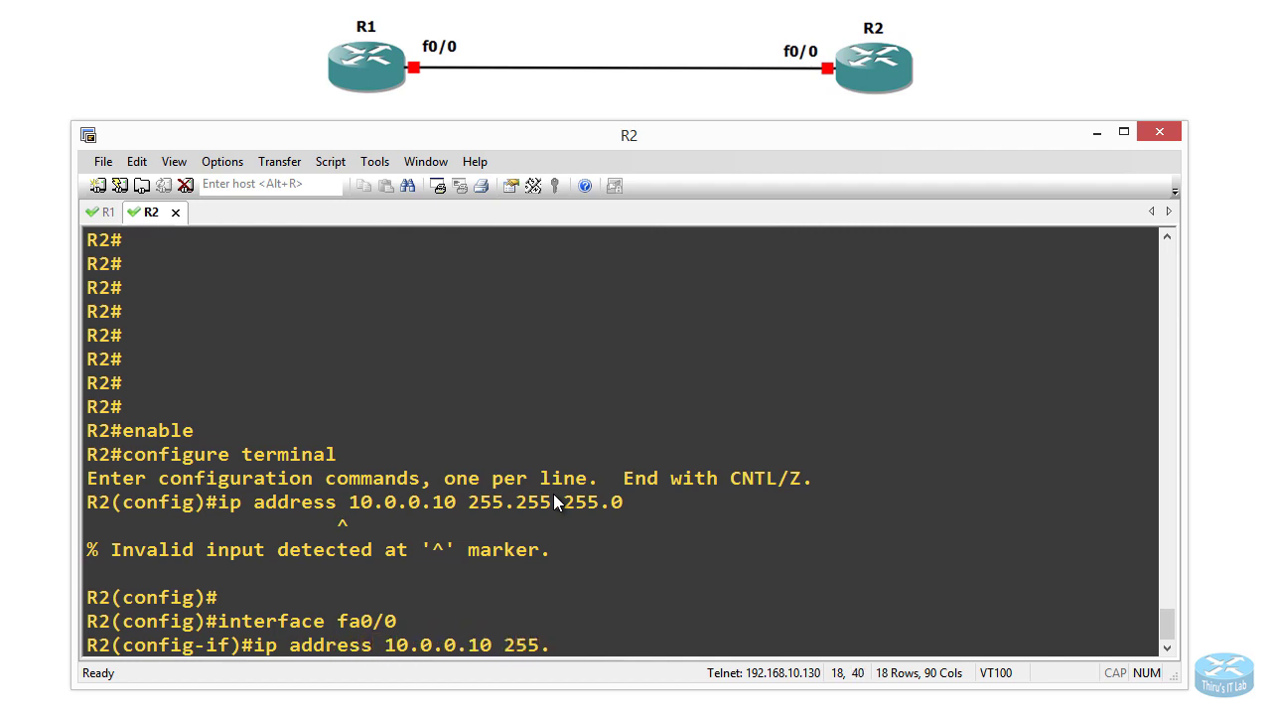
pyautogui.write('255.255.0')
pyautogui.press('Return')
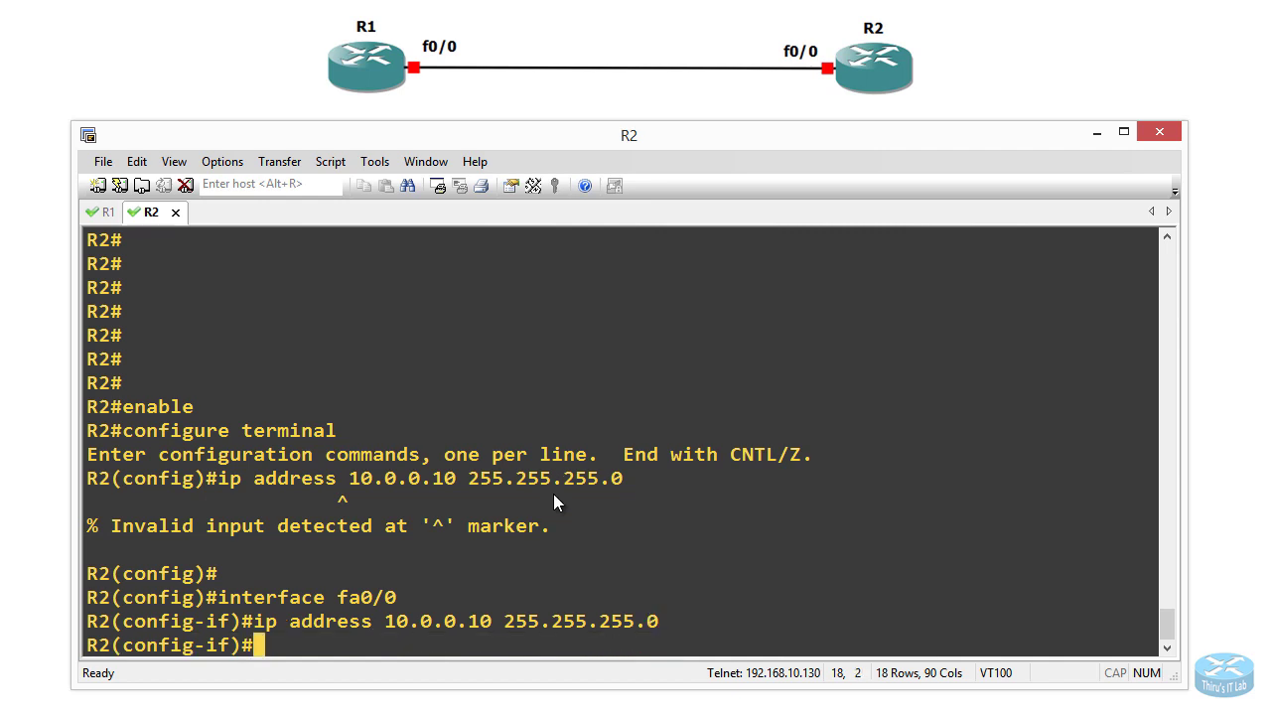
pyautogui.write('no shutdown')
pyautogui.press('Return')
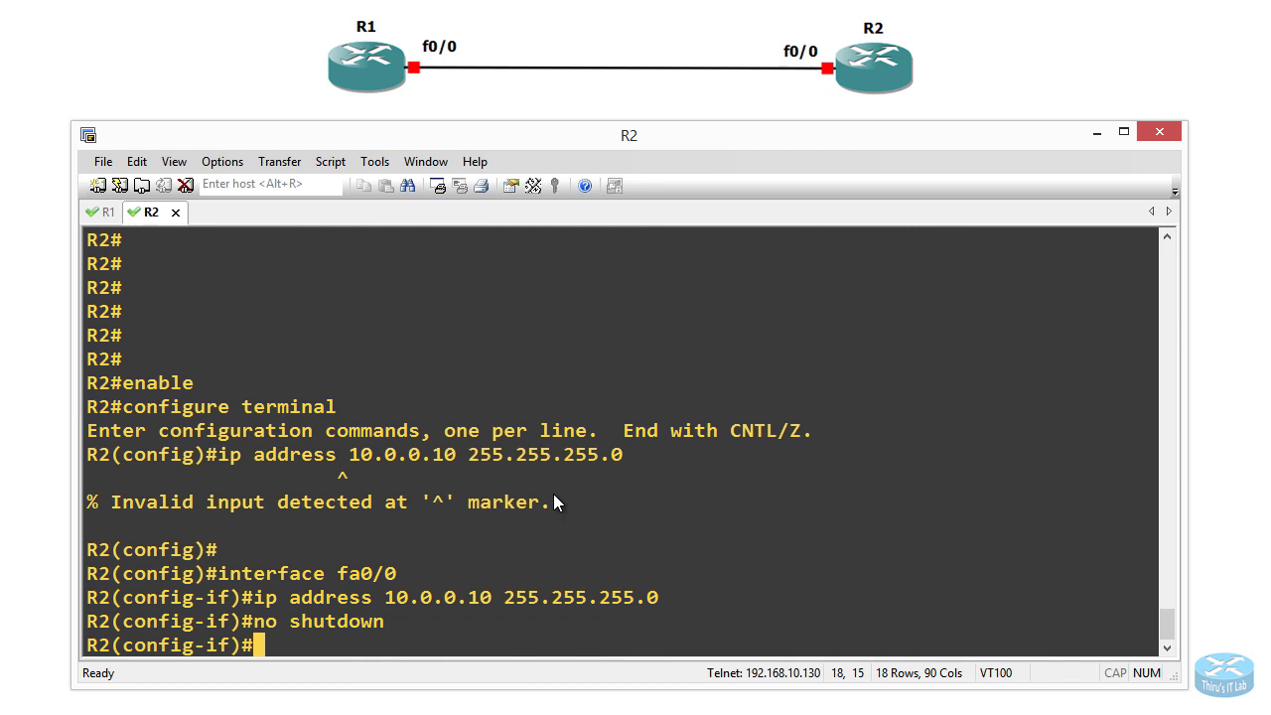
pyautogui.write('end')
pyautogui.press('Return')
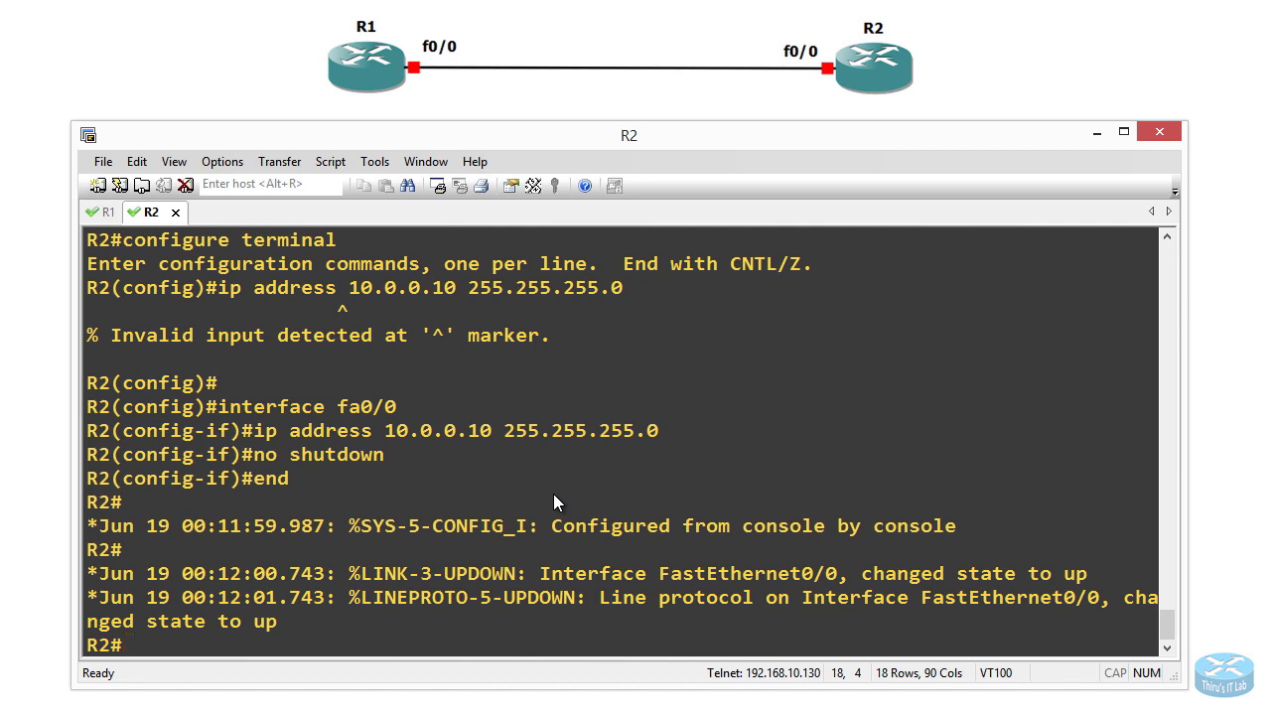
pyautogui.write('ping 10')
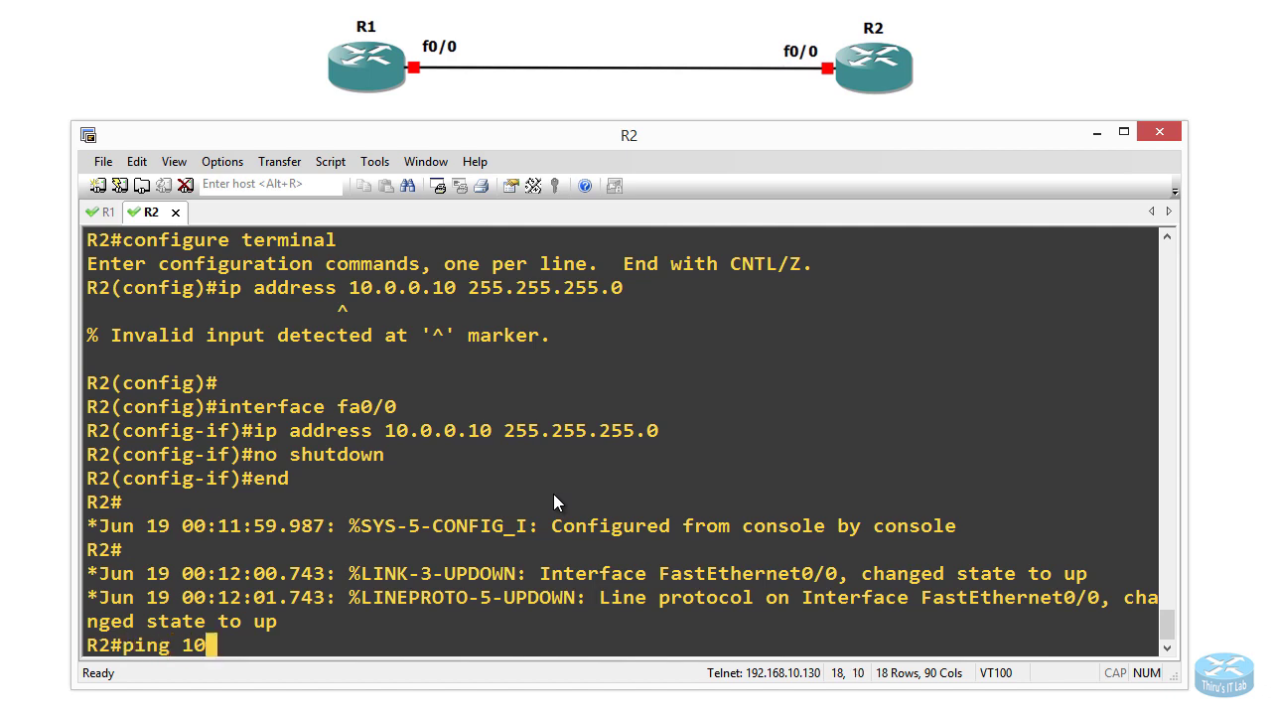
pyautogui.write('.0.0.5')
# Step: Ping 10.0.0.5 from R2 twice to confirm connectivity
pyautogui.press('Return')
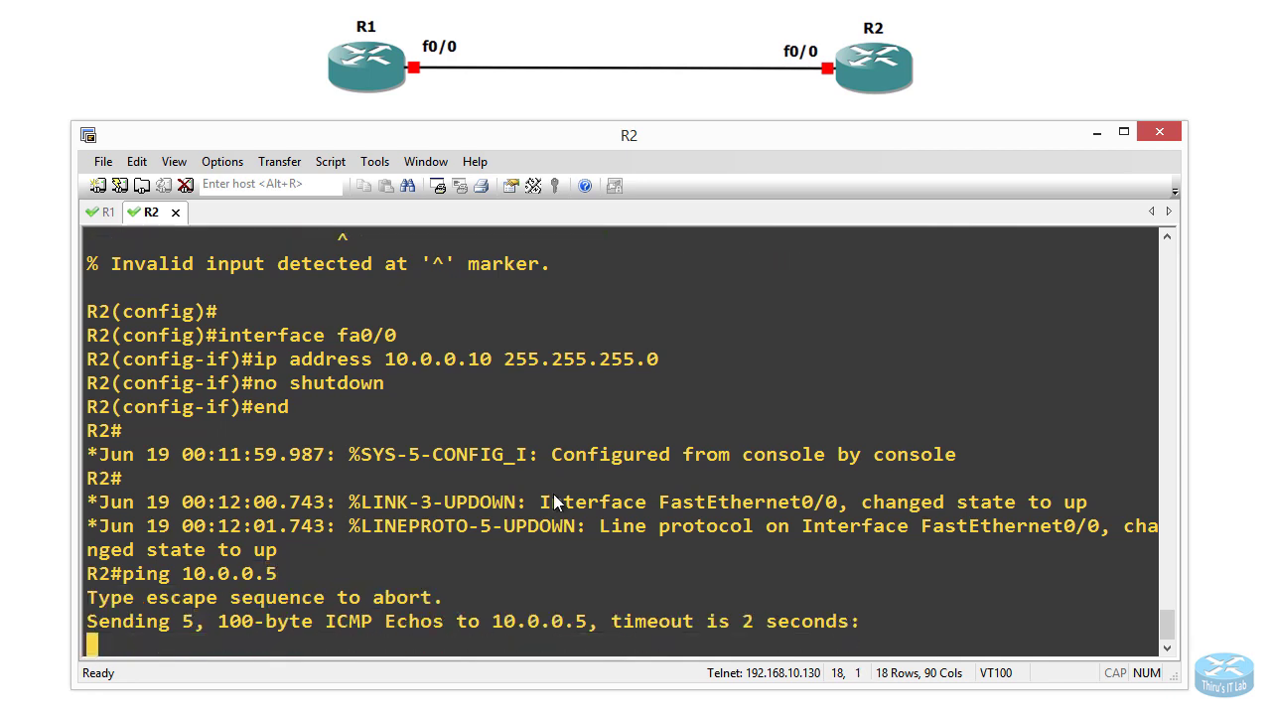
pyautogui.press('Up')
pyautogui.press('Return')
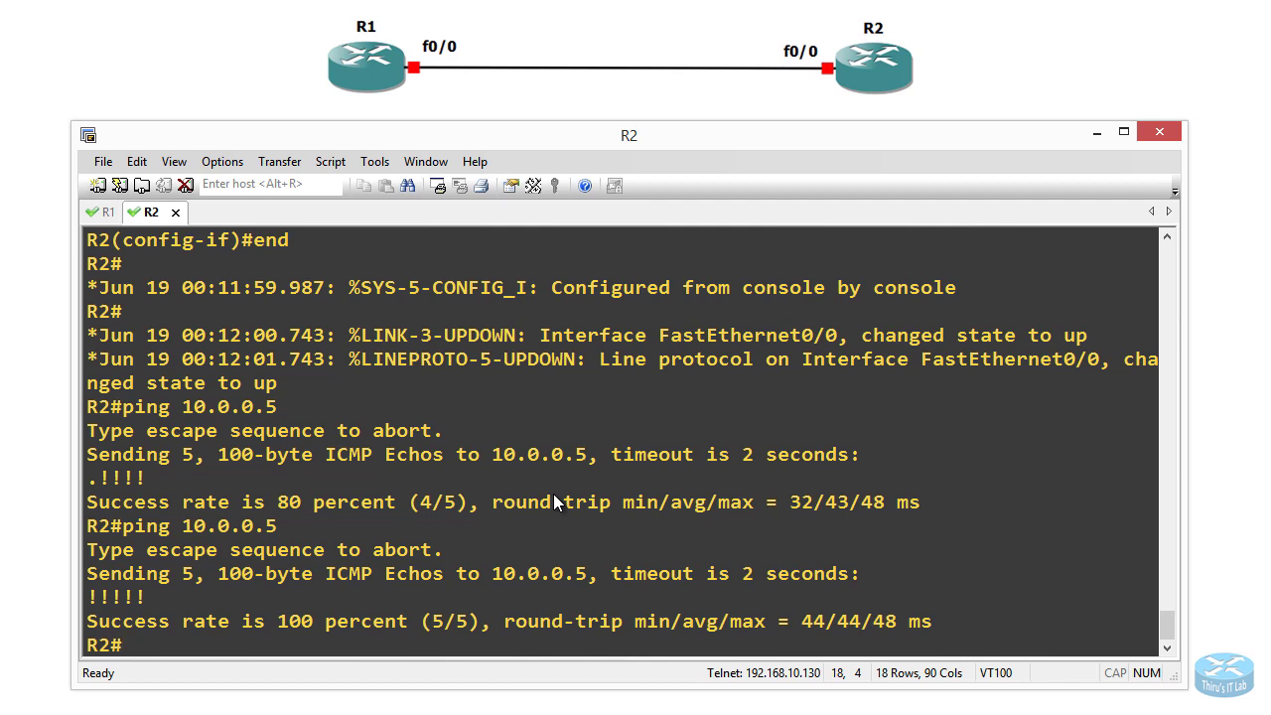
# Step: Telnet from R2 to 10.0.0.5 and log in as the local user with its password
pyautogui.write('telnet ')
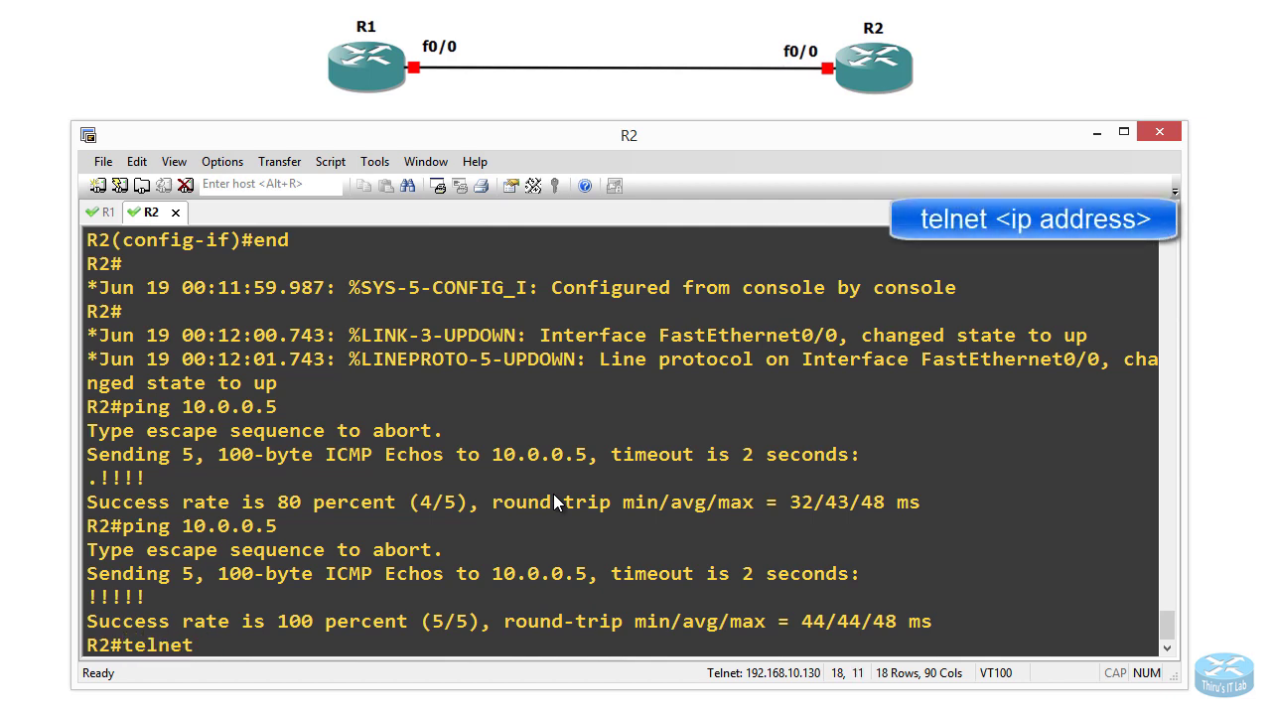
pyautogui.write('10.0.0.')
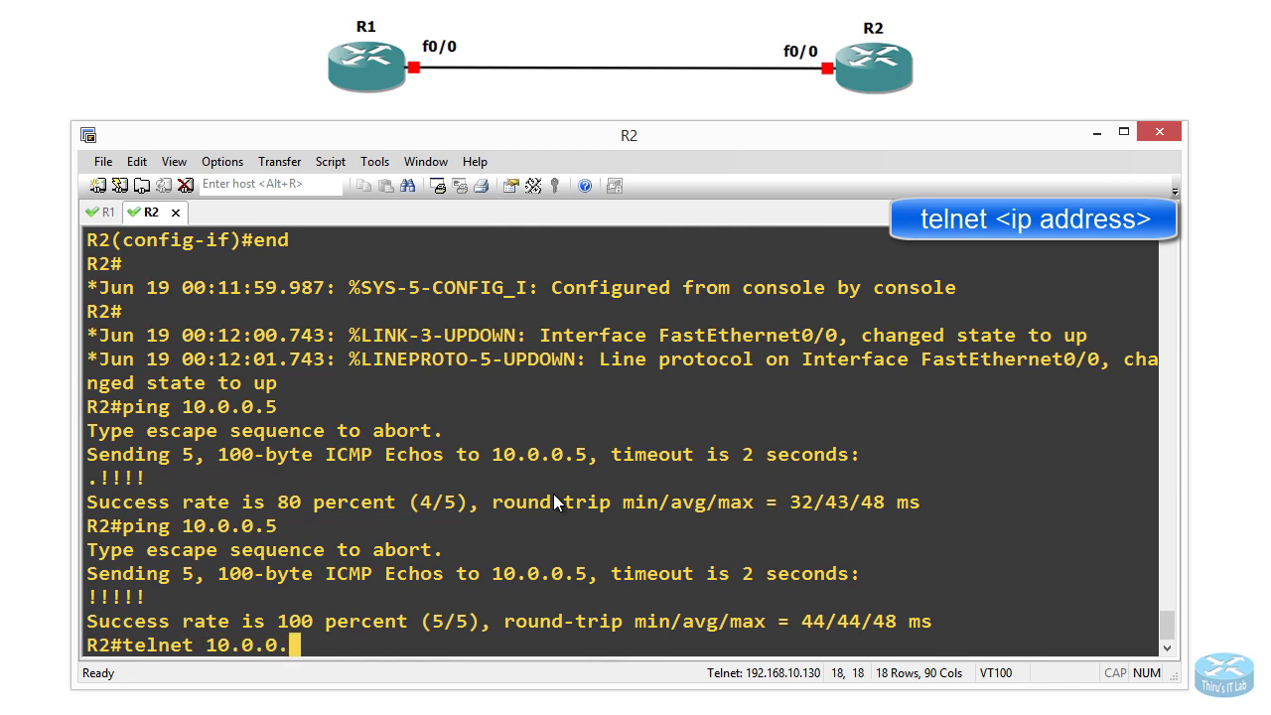
pyautogui.write('5')
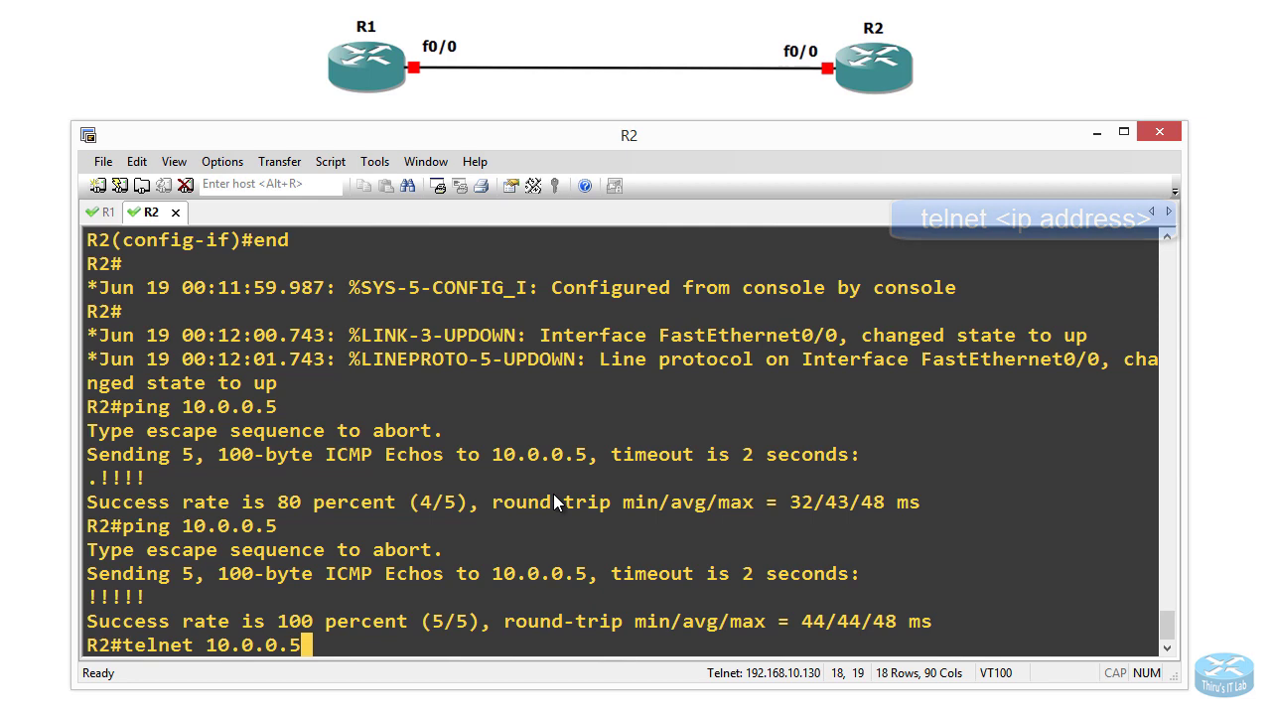
pyautogui.press('Return')
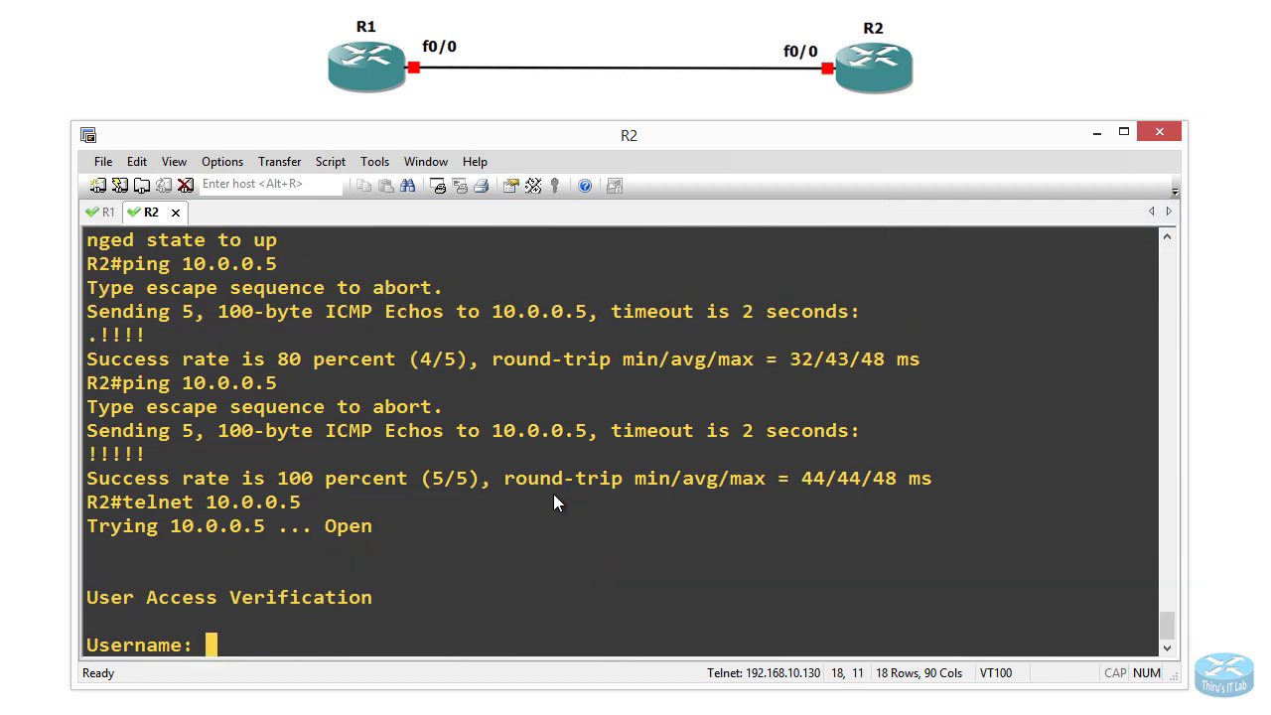
pyautogui.write('thiru')
pyautogui.press('Return')
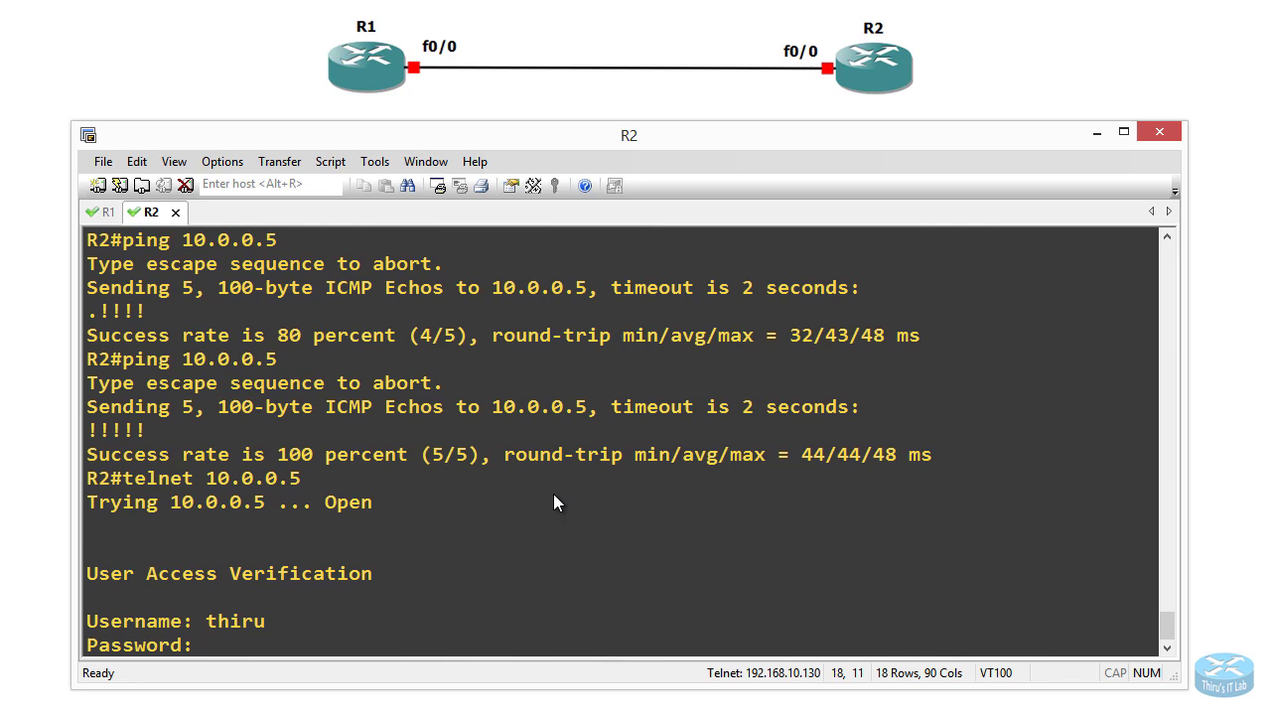
pyautogui.press('Return')
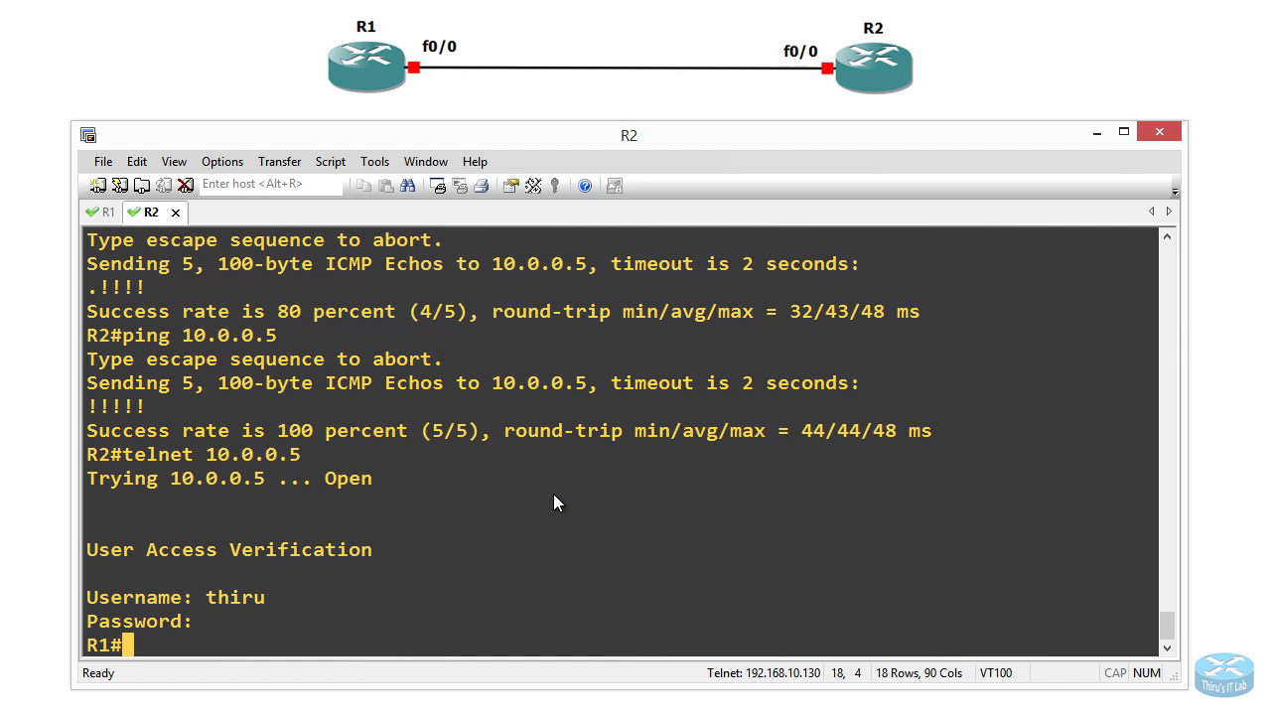
pyautogui.click(103, 212)
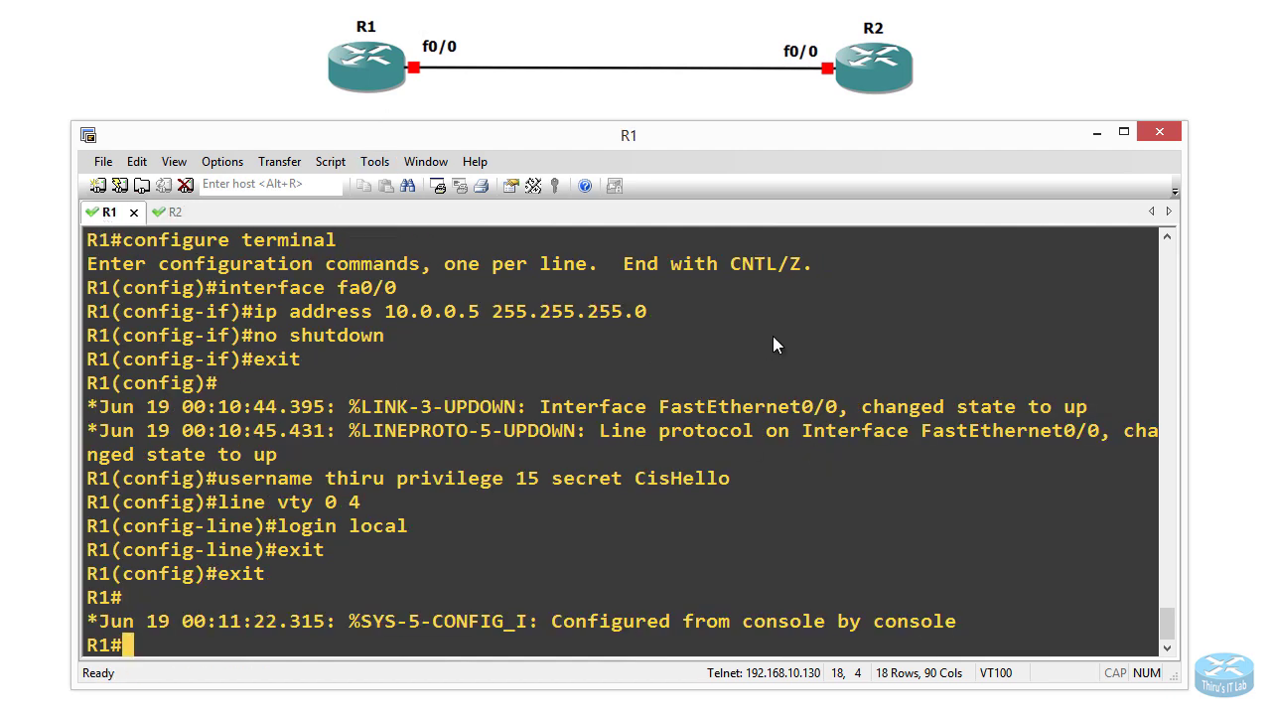
# Step: Run show tcp brief on R1 to check the ESTAB connection 10.0.0.10.50965 to 10.0.0.5.23
pyautogui.press('Return')
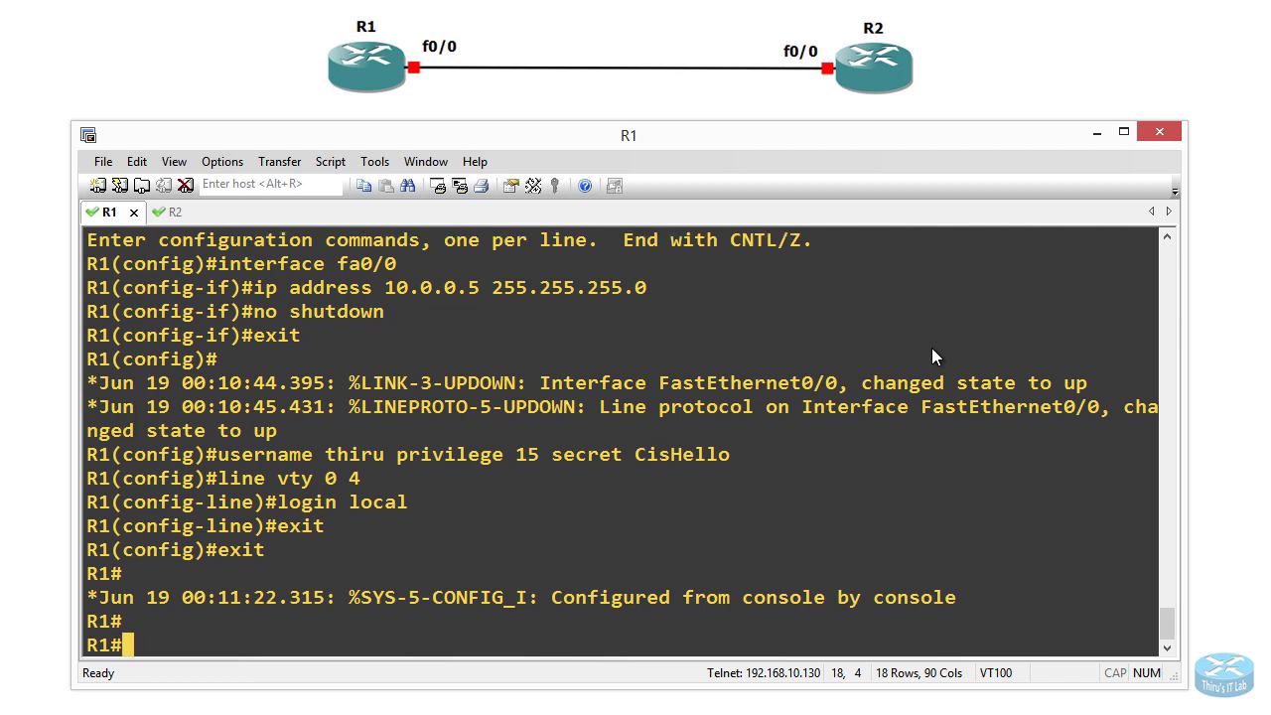
pyautogui.write('show tc')
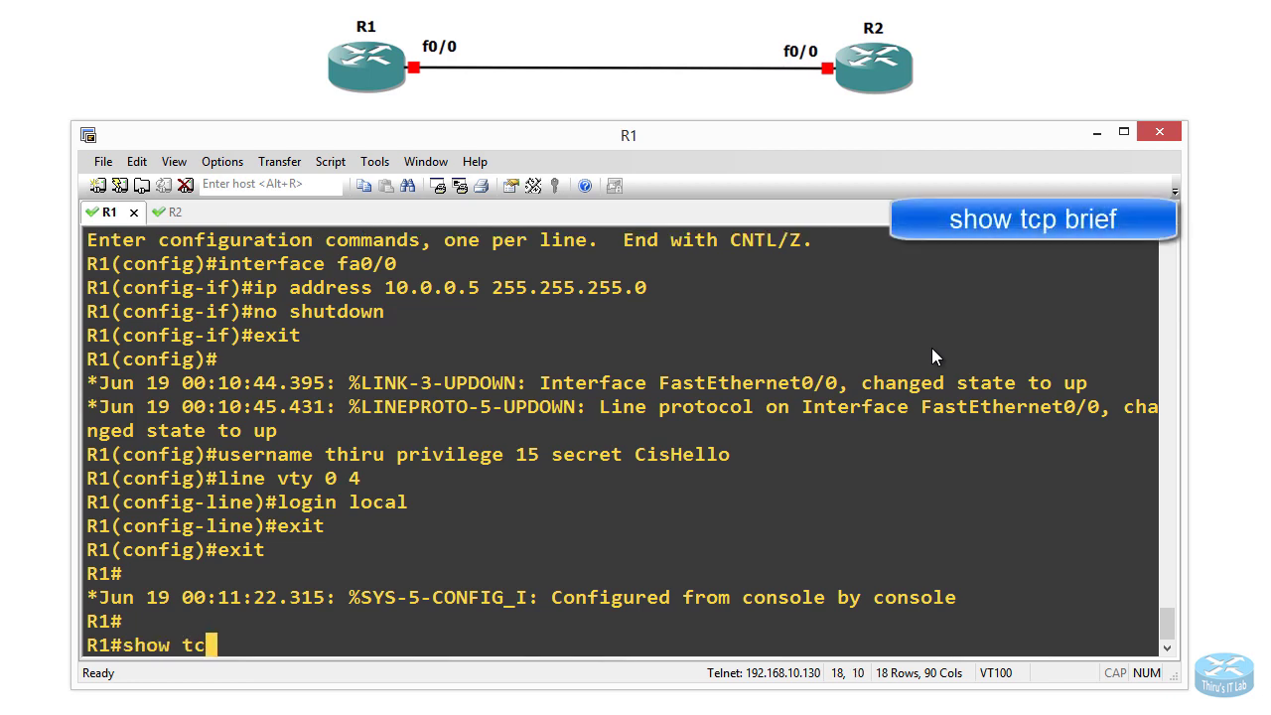
pyautogui.write('p brief')
pyautogui.press('Return')
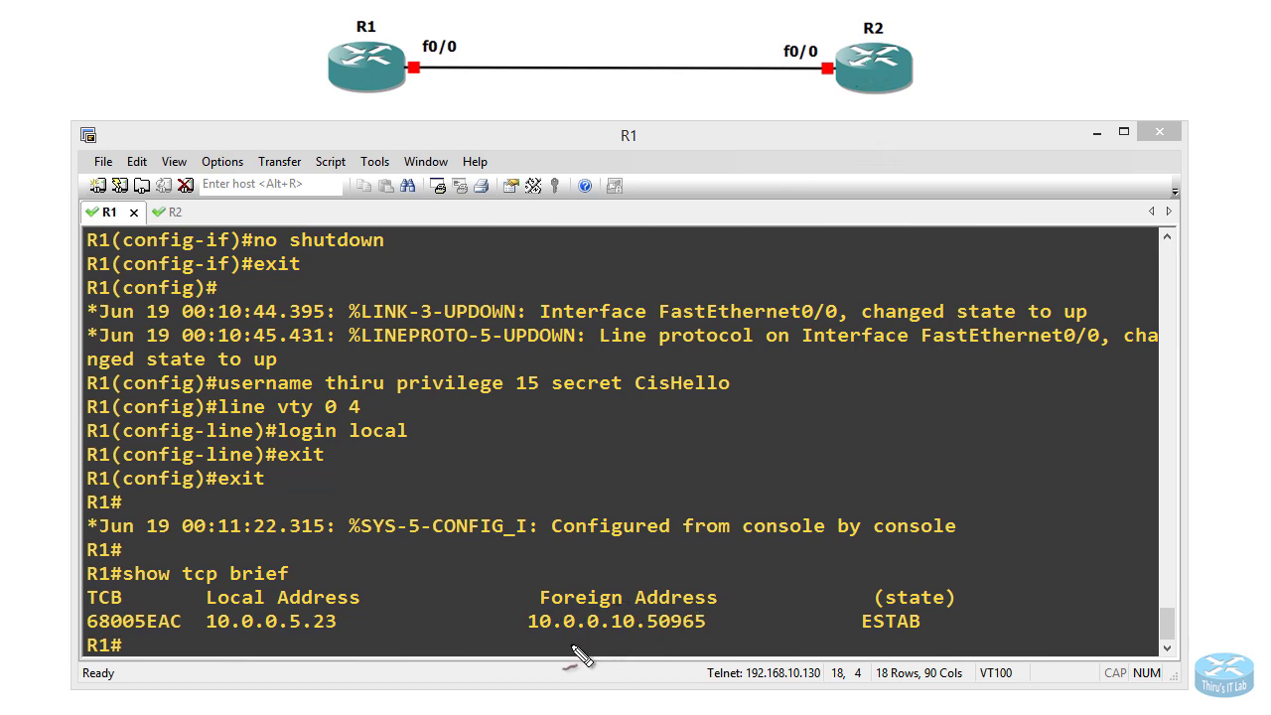
pyautogui.moveTo(526, 630); pyautogui.dragTo(705, 629)
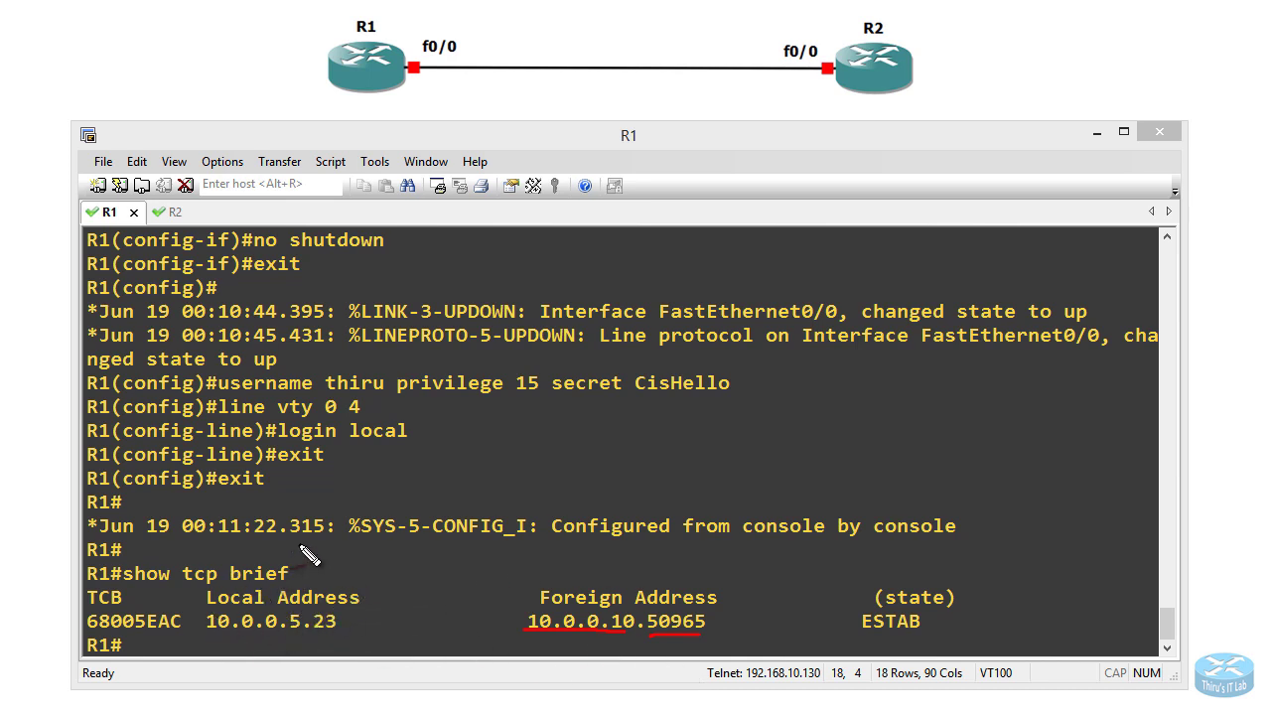
pyautogui.moveTo(205, 633); pyautogui.dragTo(335, 636)
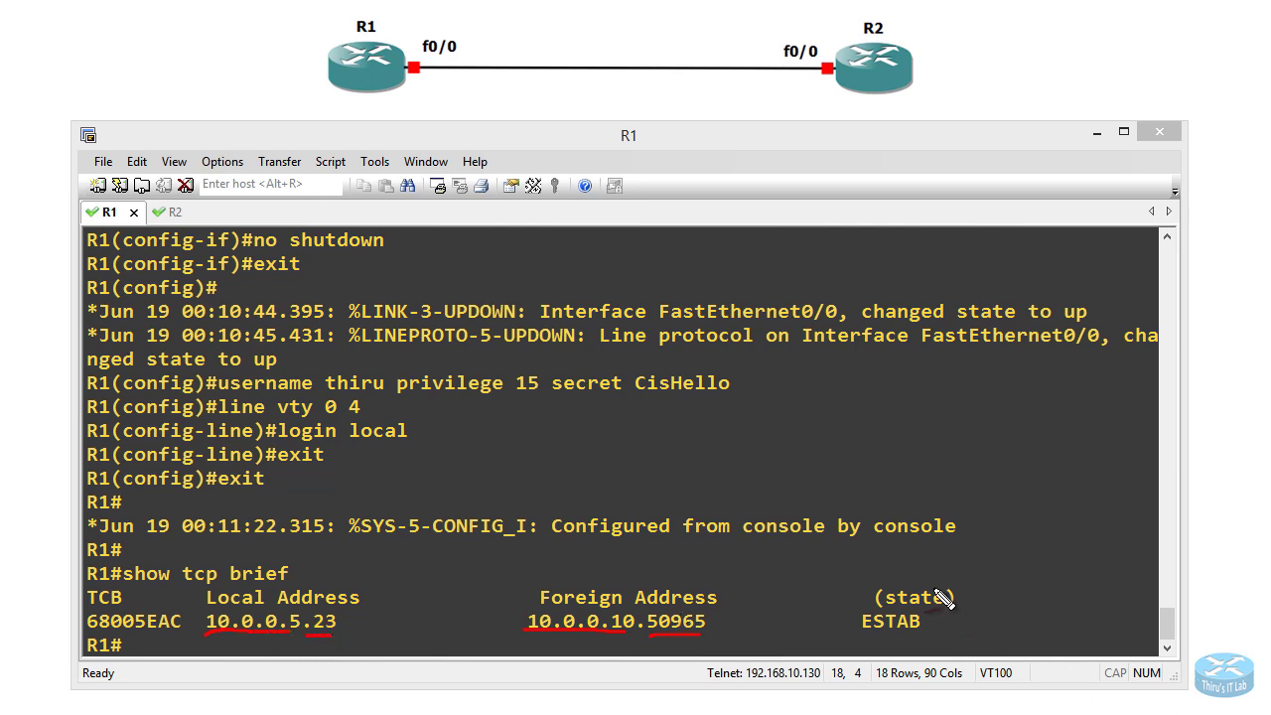
pyautogui.moveTo(863, 631); pyautogui.dragTo(924, 634)
pyautogui.press('Escape')
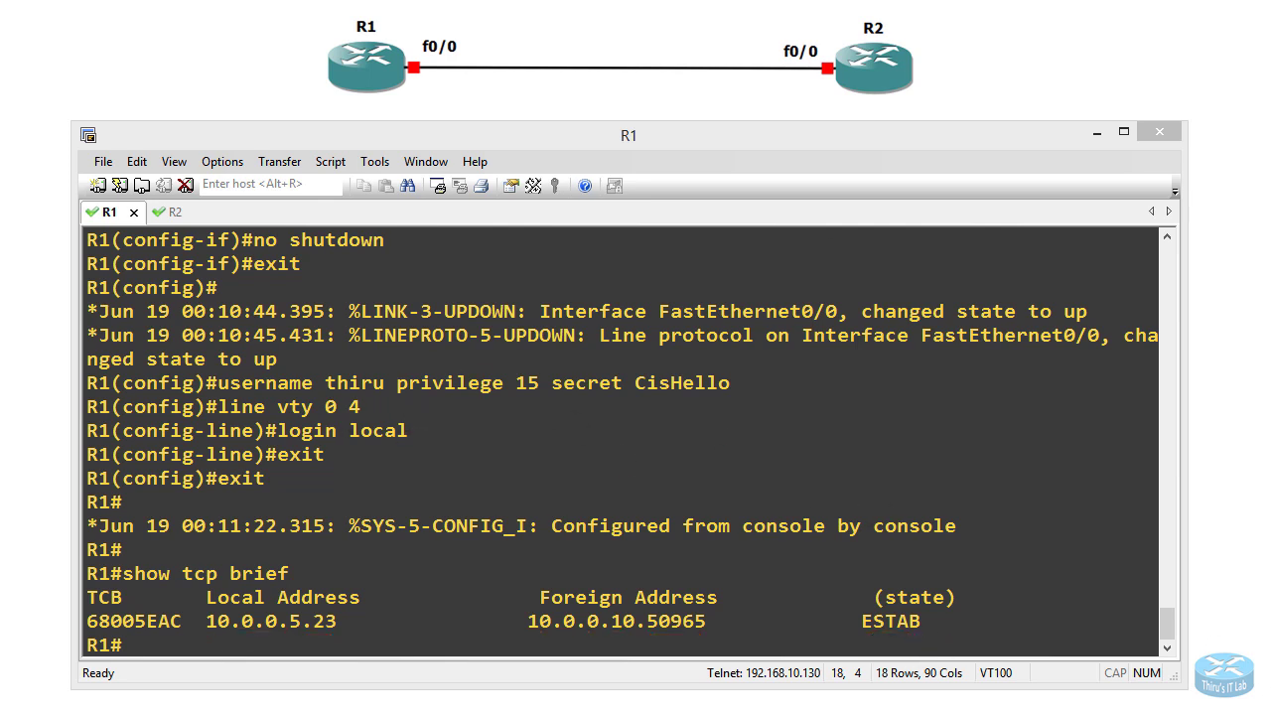
pyautogui.click(166, 211)
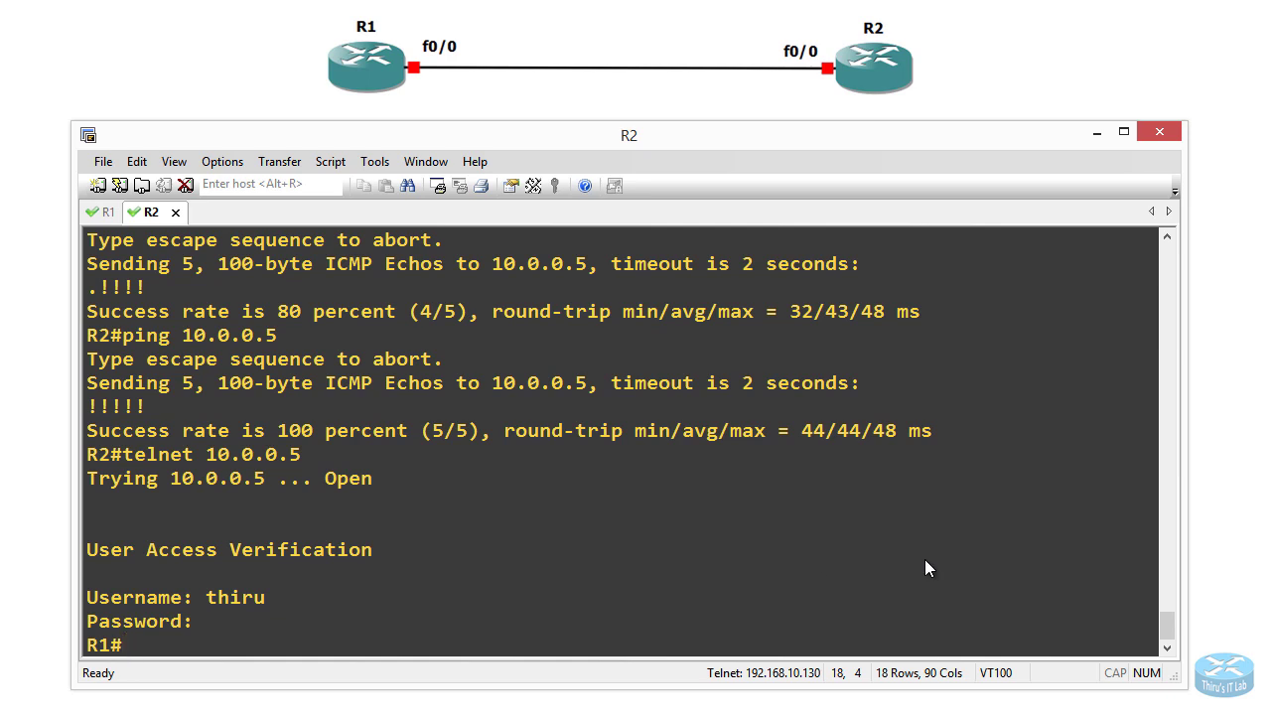
# Step: Through the telnet session, run enable and configure terminal, then set hostname TEST
pyautogui.press('Return')
pyautogui.press('Return')
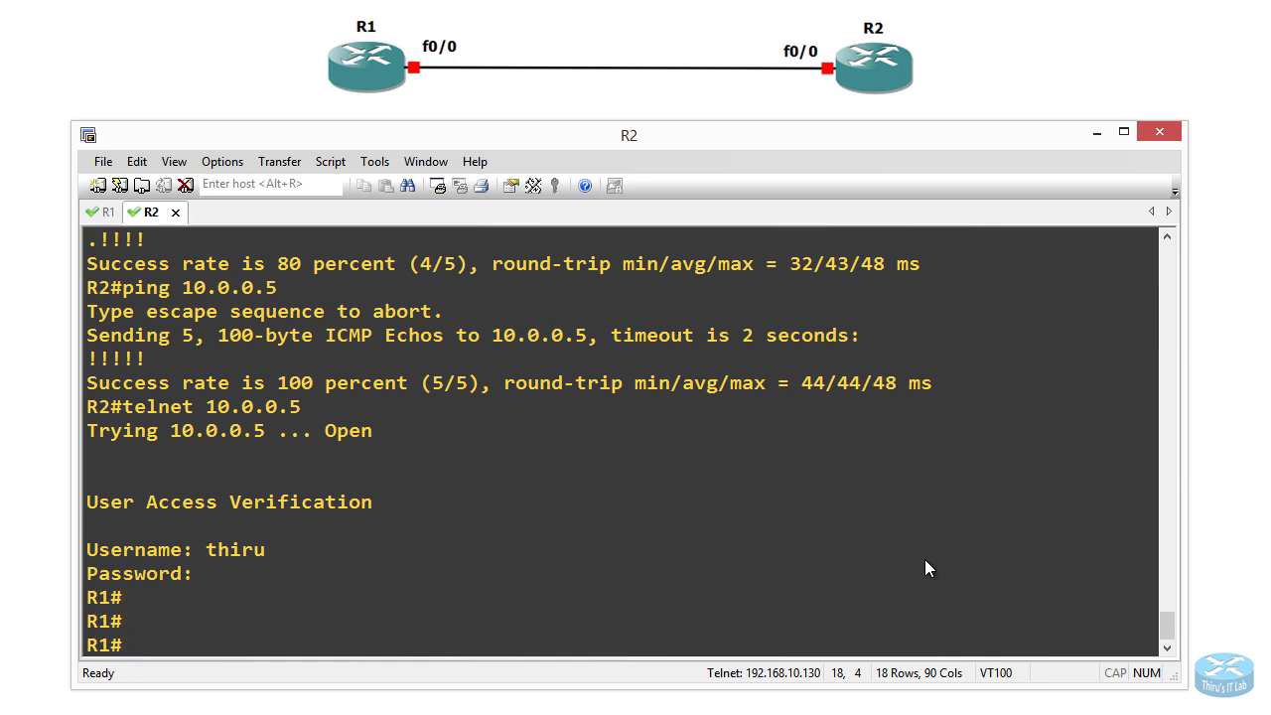
pyautogui.write('ho')
pyautogui.press('BackSpace')
pyautogui.press('BackSpace')
pyautogui.write('enable')
pyautogui.press('Return')
pyautogui.write('con')
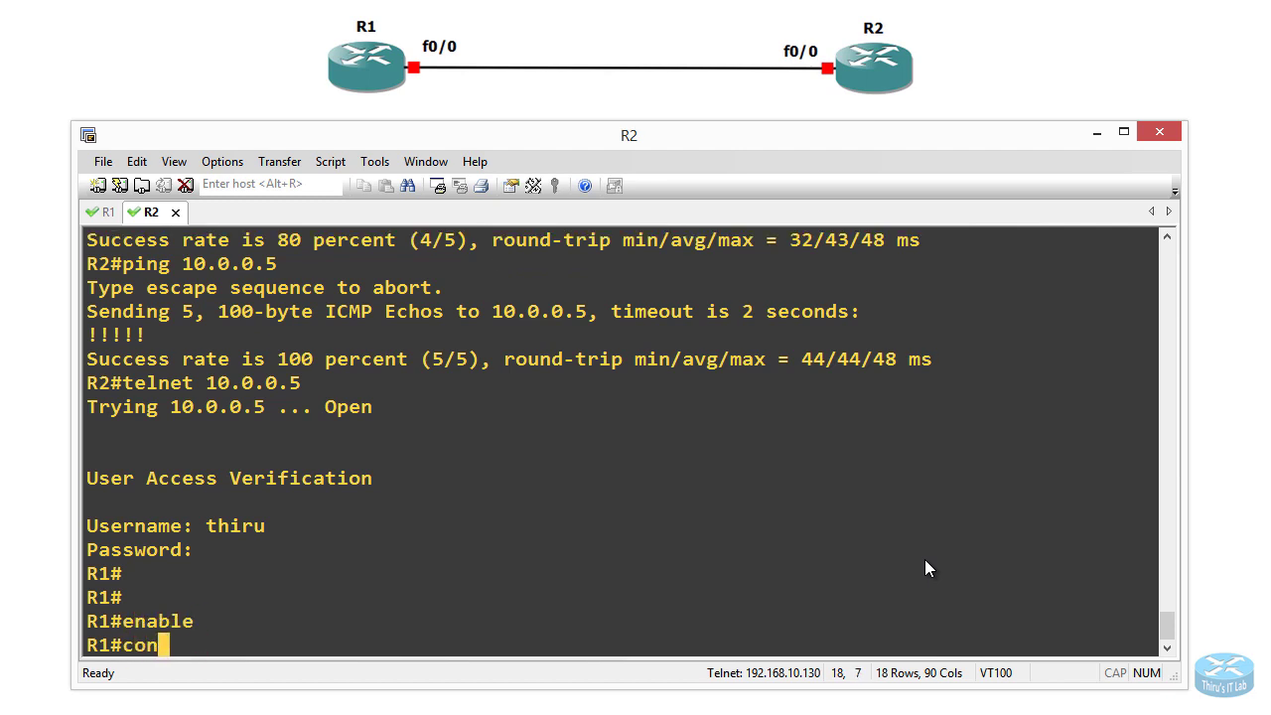
pyautogui.write('figure terminal')
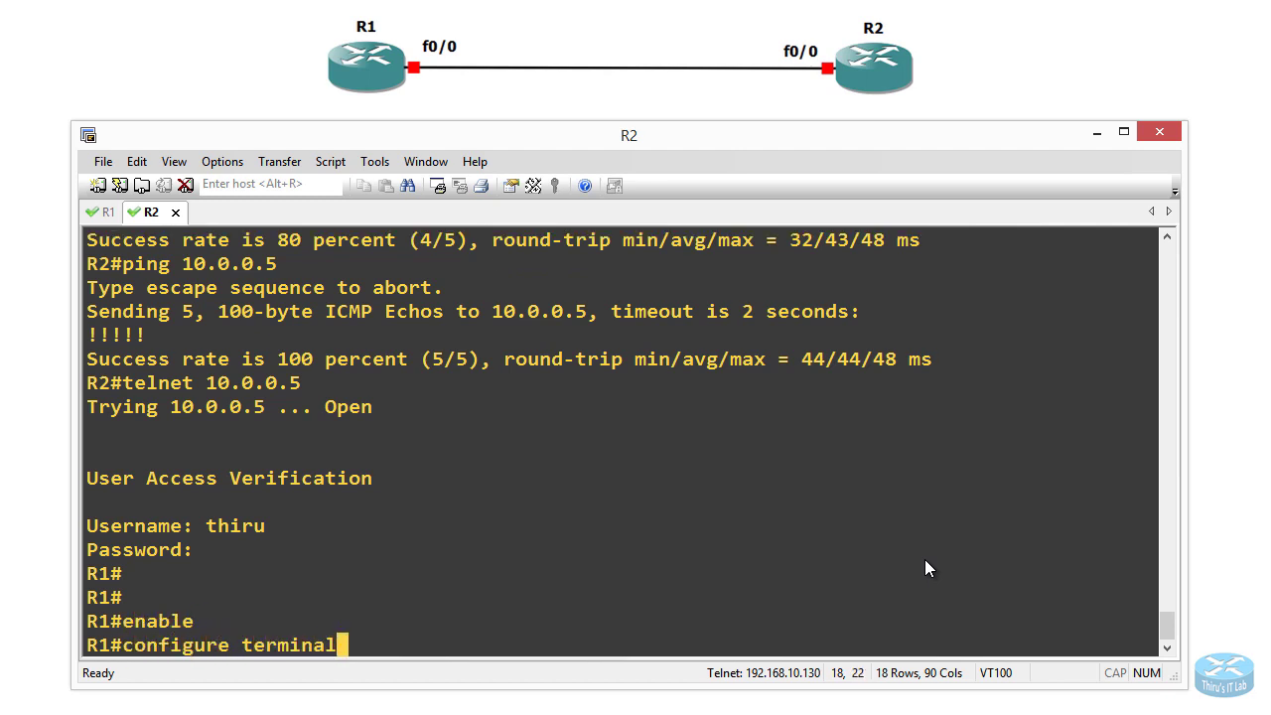
pyautogui.press('Return')
pyautogui.write('hostnme')
pyautogui.press('BackSpace')
pyautogui.press('BackSpace')
pyautogui.write('ame')
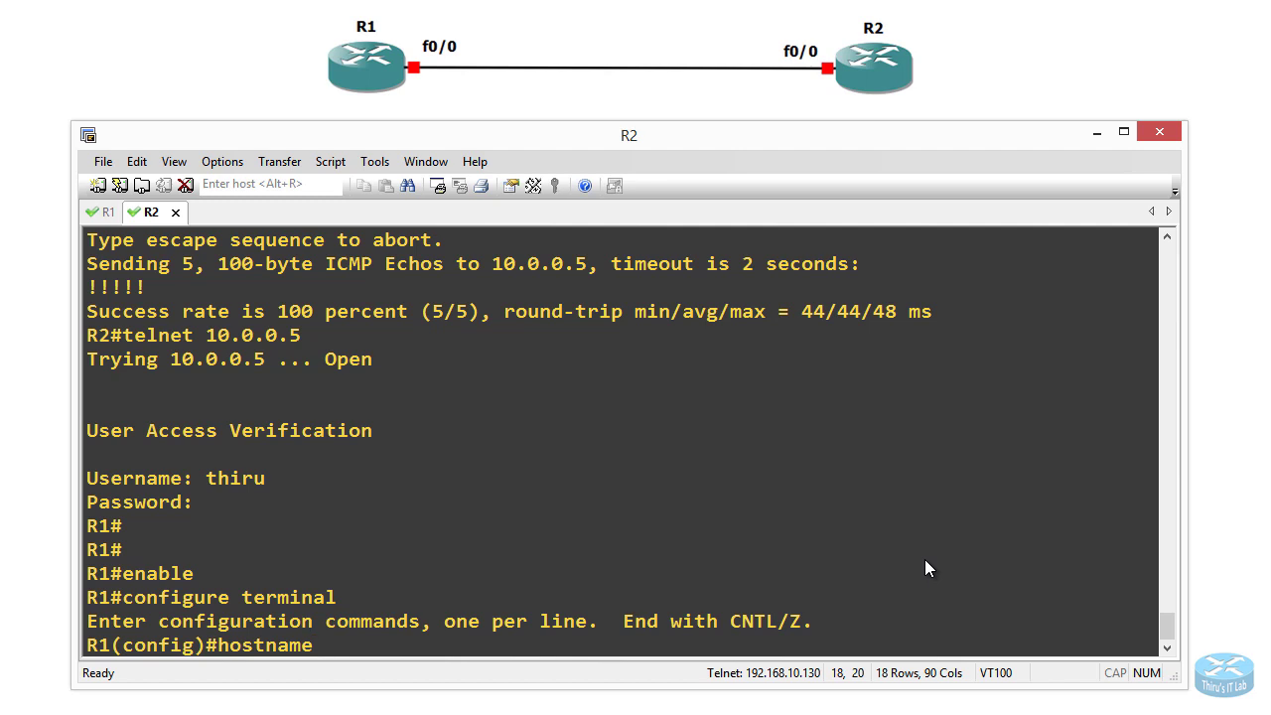
pyautogui.write('TEST')
pyautogui.press('Return')
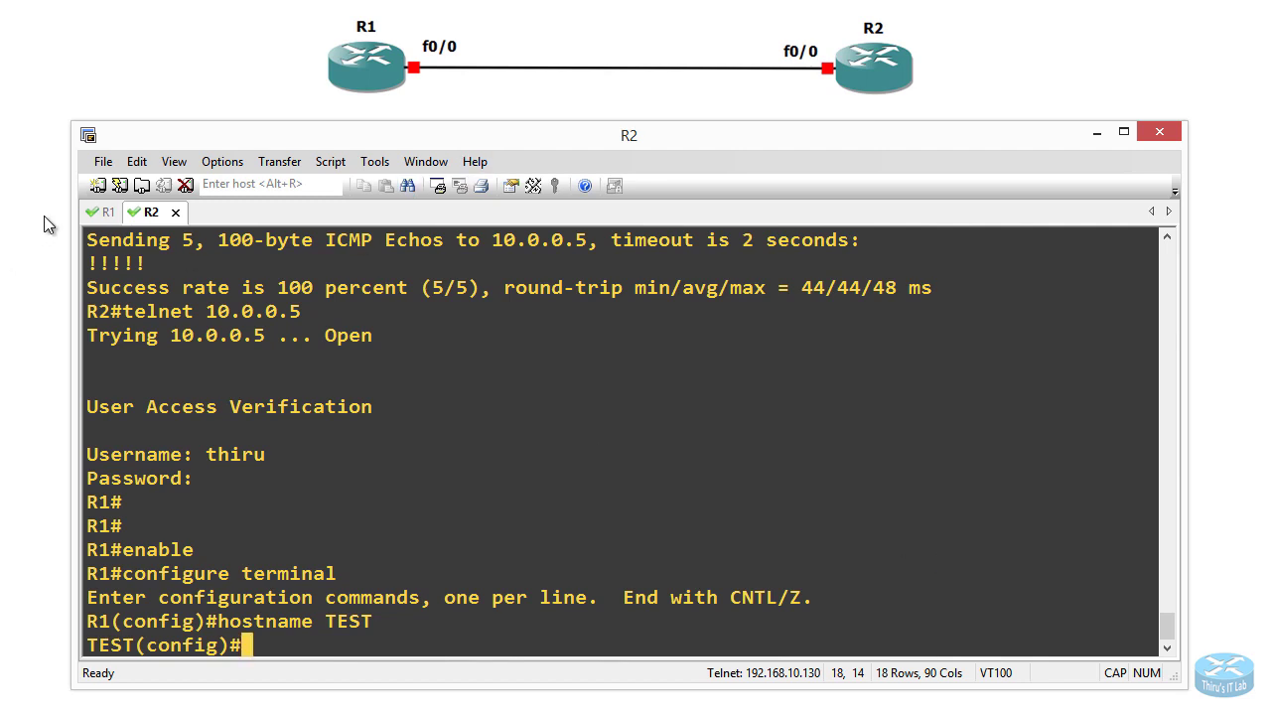
pyautogui.click(103, 213)
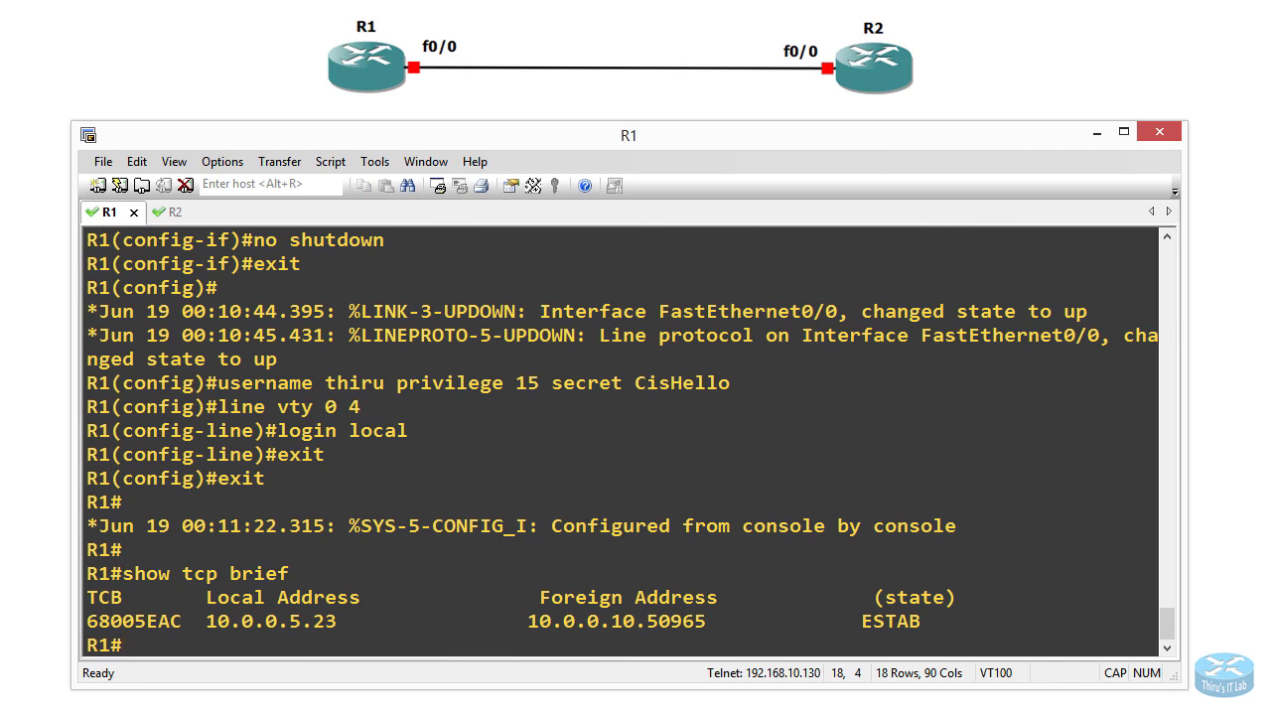
# Step: Confirm the TEST# prompt on R1, then run hostname R1 from R2's telnet session
pyautogui.press('Return')
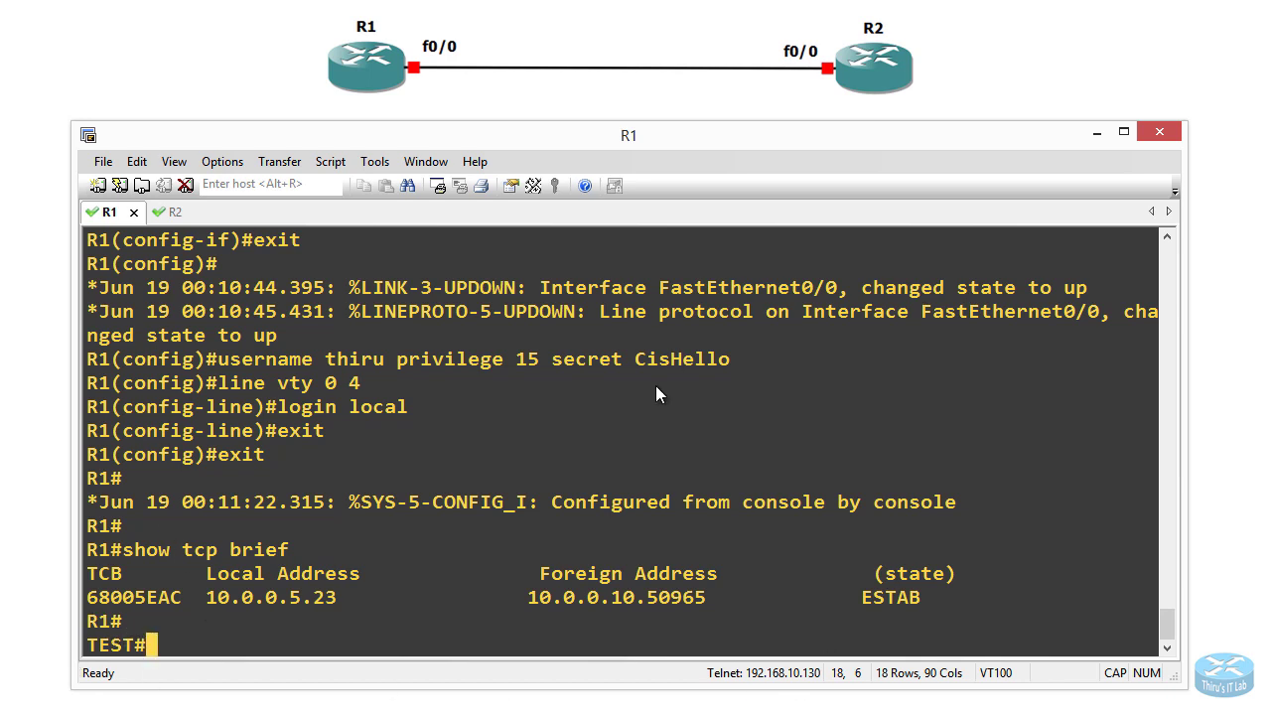
pyautogui.click(164, 212)
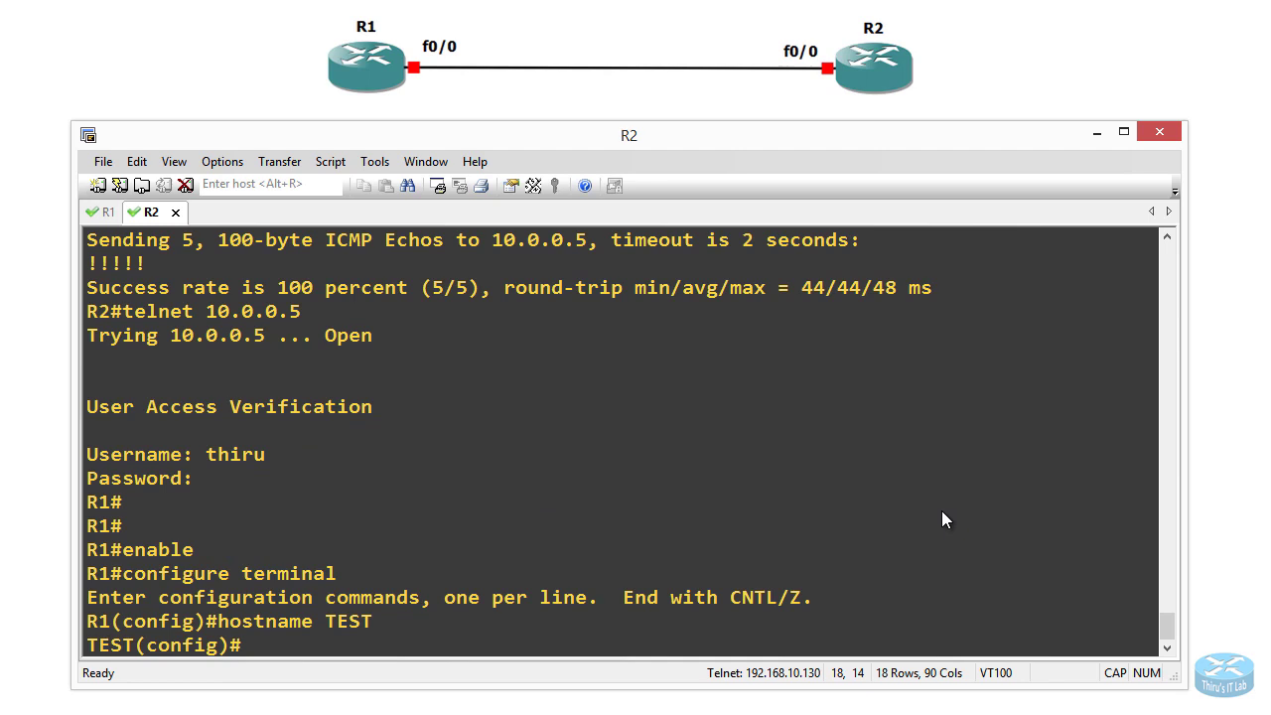
pyautogui.write('hostname R1')
pyautogui.press('Return')
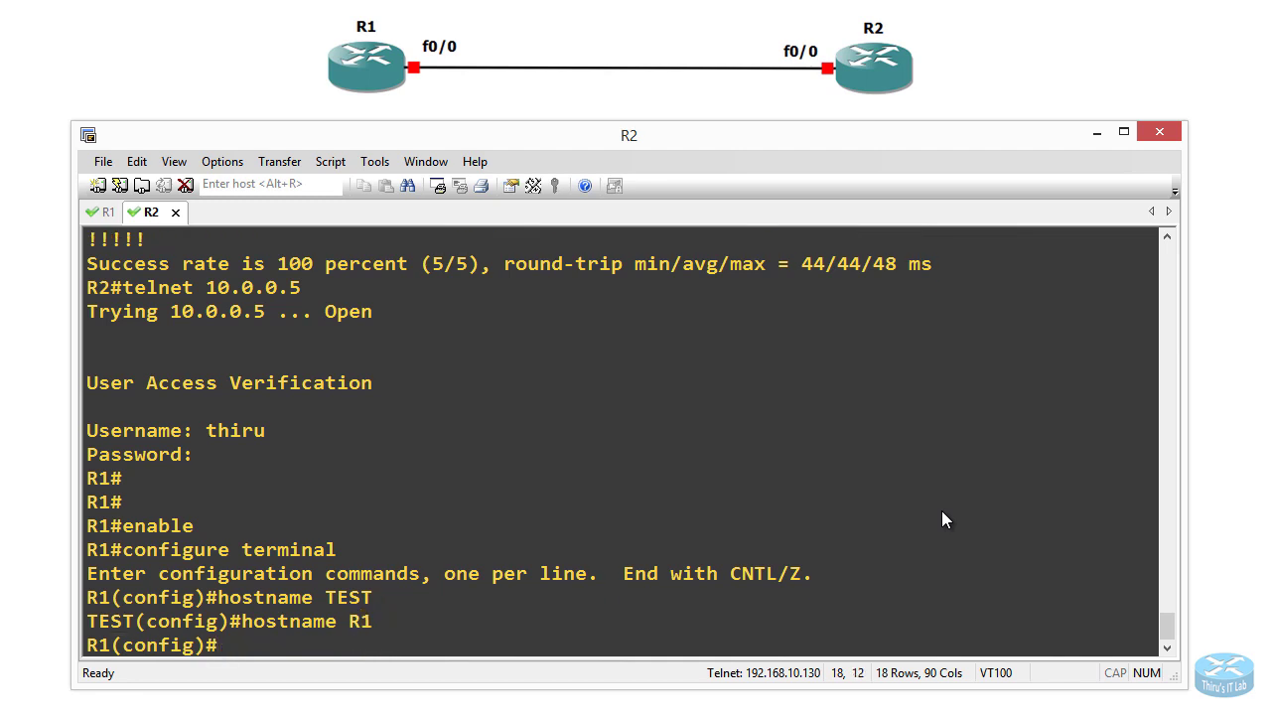
pyautogui.click(99, 212)
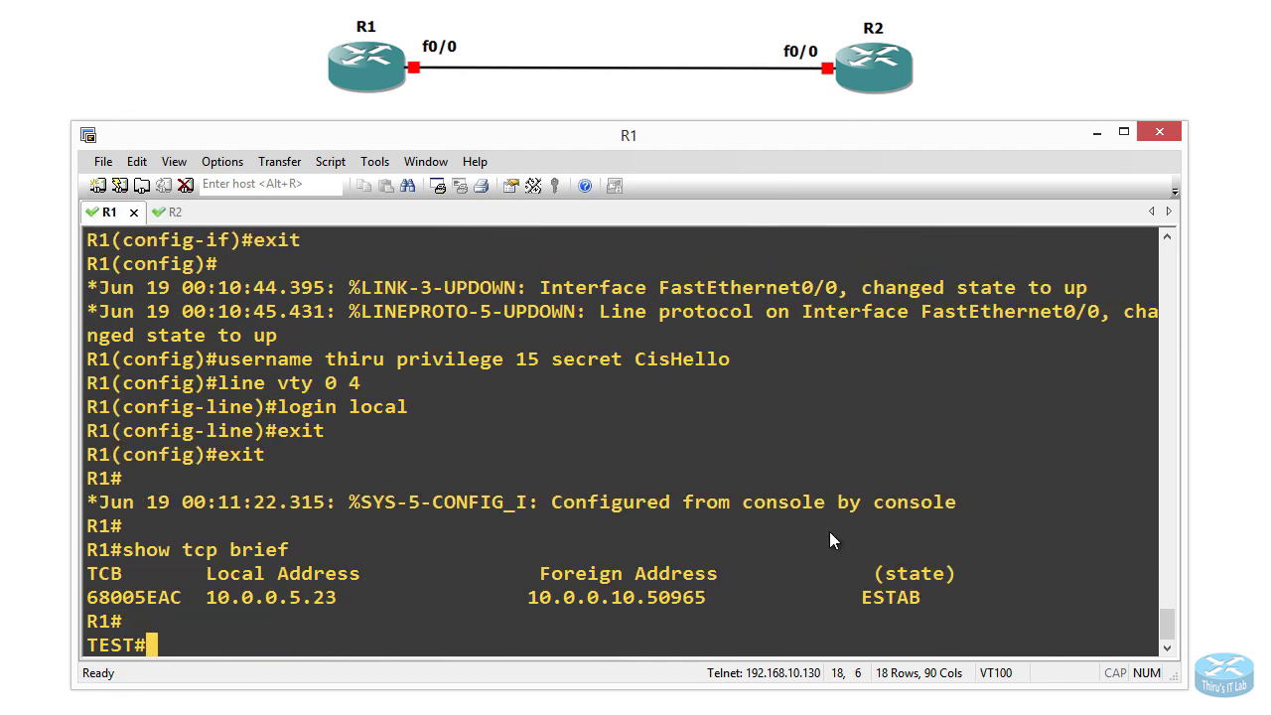